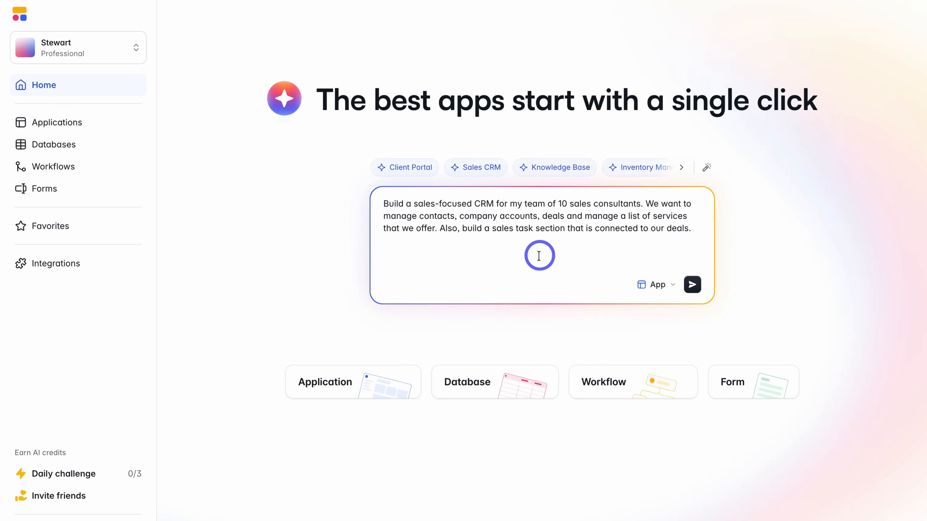
# - Submit the app prompt for a 10-consultant sales CRM covering contacts, company accounts, deals, services and deal-linked sales tasks
pyautogui.click(692, 284)
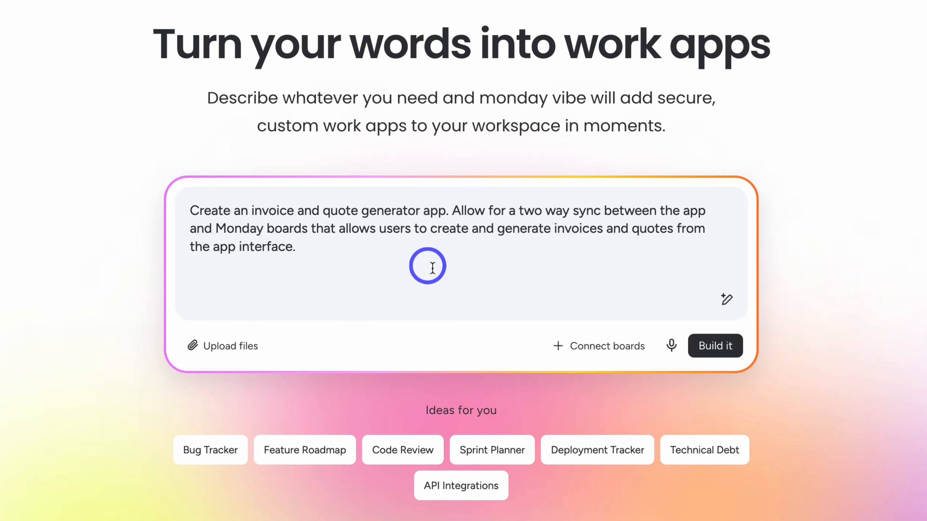
# - Switch to monday vibe and build the invoice and quote generator app with two-way board sync from the written prompt
pyautogui.click(698, 357)
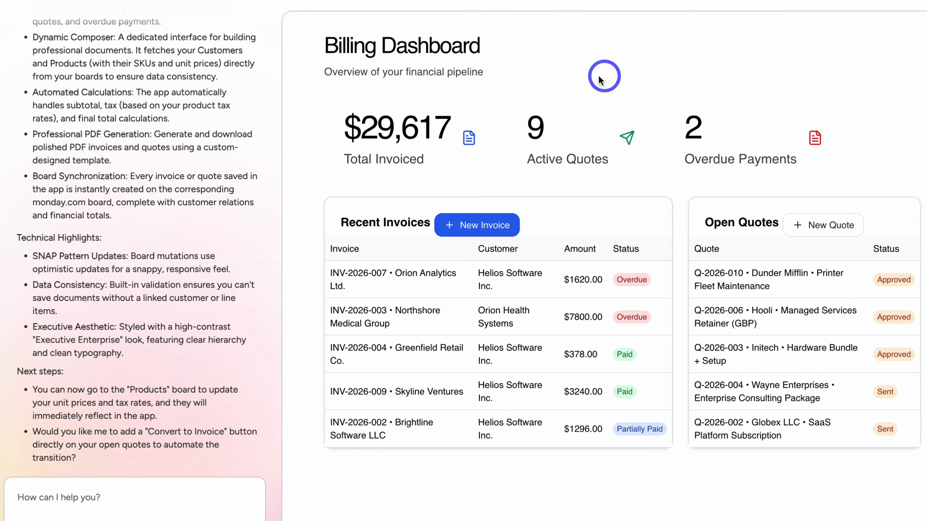
pyautogui.scroll(10, 182, 141)
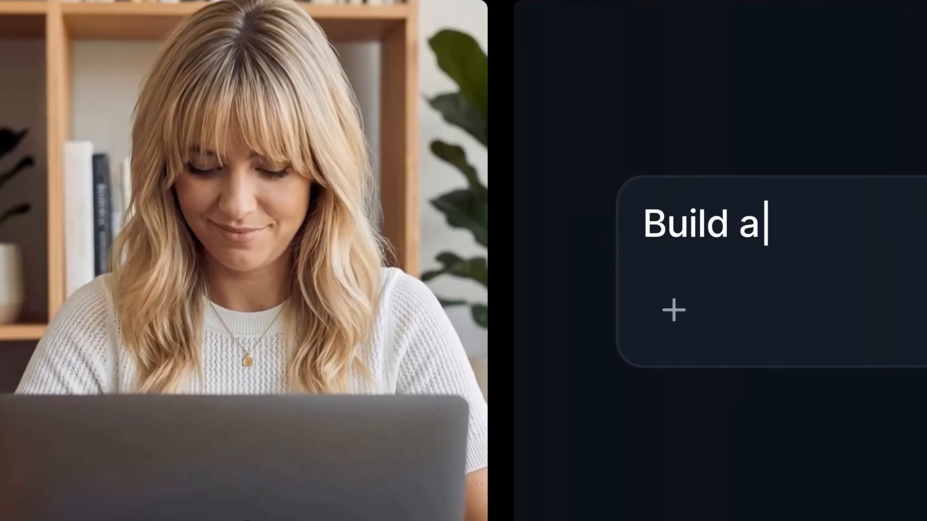
pyautogui.write('partner portal')
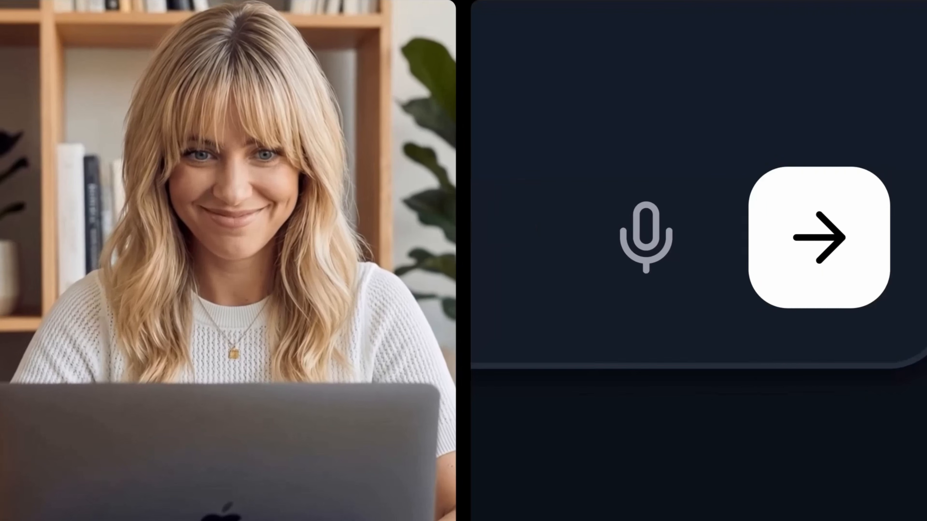
pyautogui.click(766, 288)
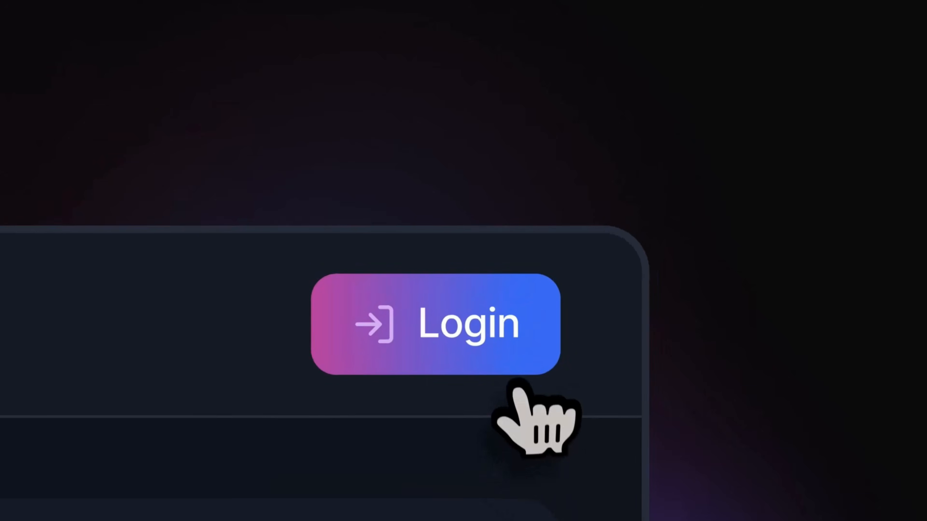
pyautogui.click(819, 50)
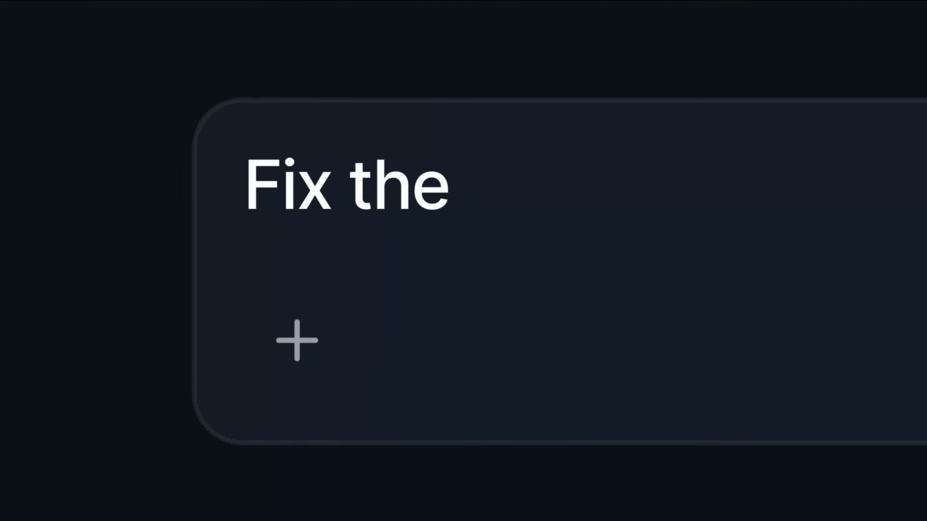
pyautogui.write('error')
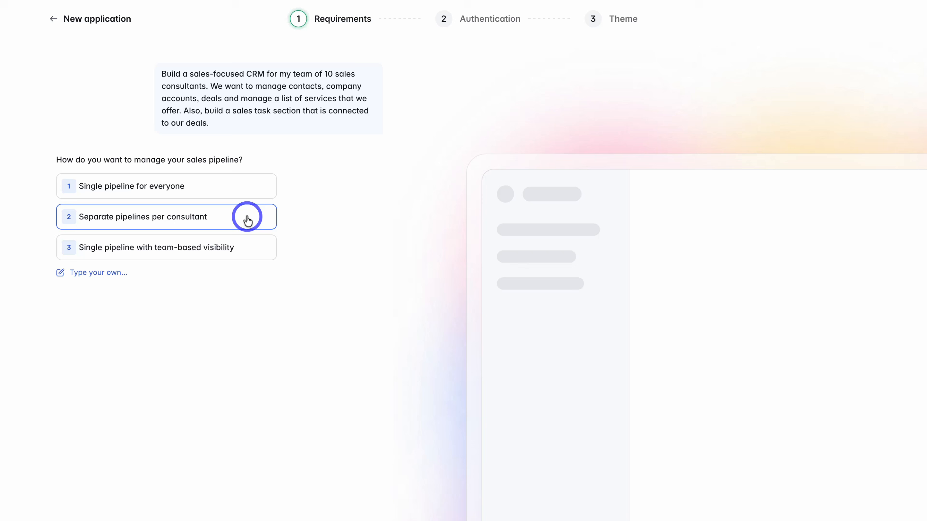
# - Answer the requirements with separate pipelines per consultant, an "Onboarding Call" task for the assigned consultant on won deals, and tasks with types and statuses
pyautogui.click(247, 219)
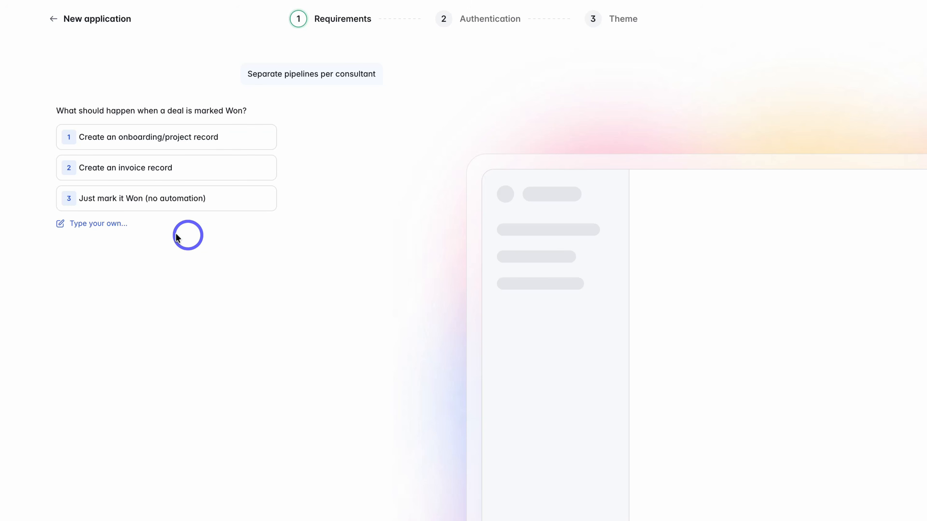
pyautogui.click(113, 229)
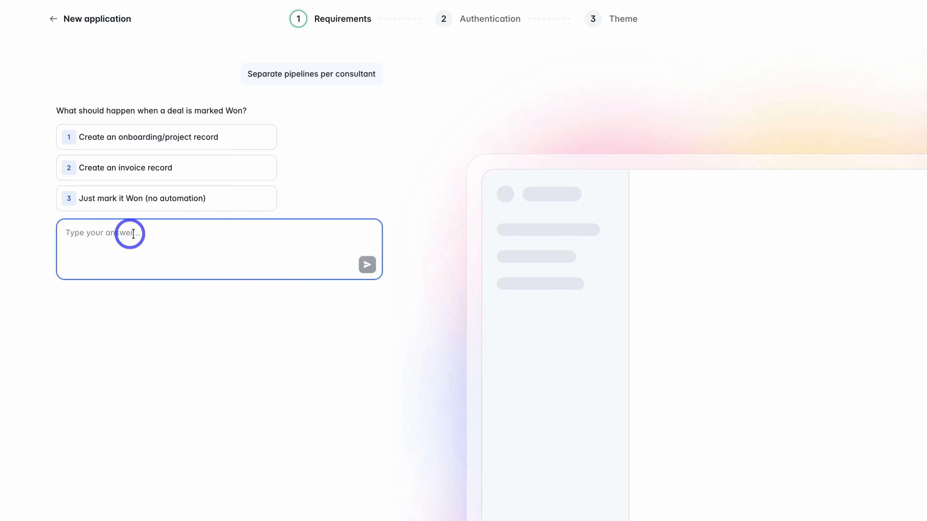
pyautogui.write('Create a new task for the assigned sales consultant called Onboarding Call.')
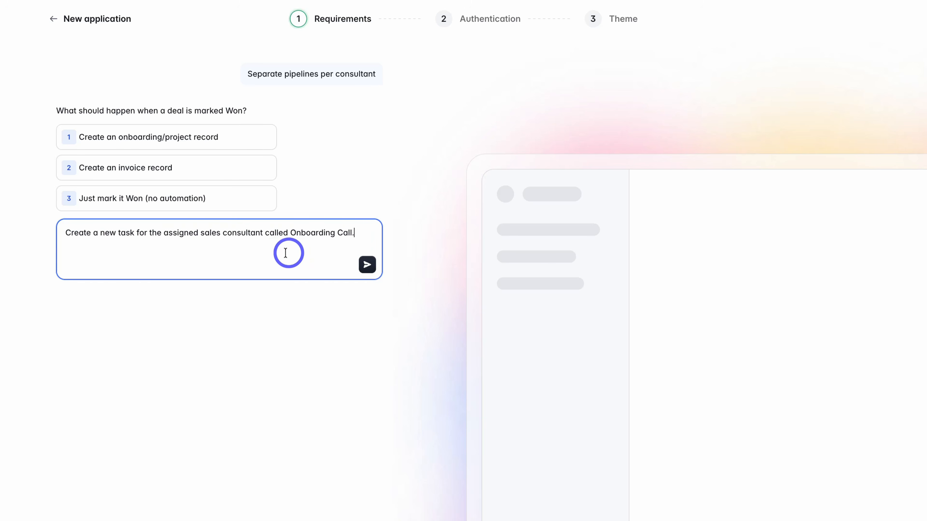
pyautogui.click(367, 266)
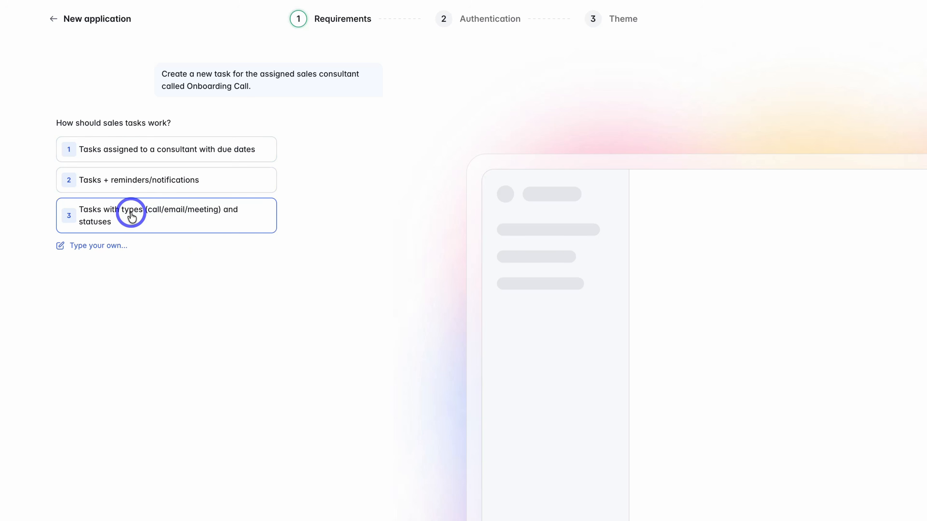
pyautogui.click(231, 216)
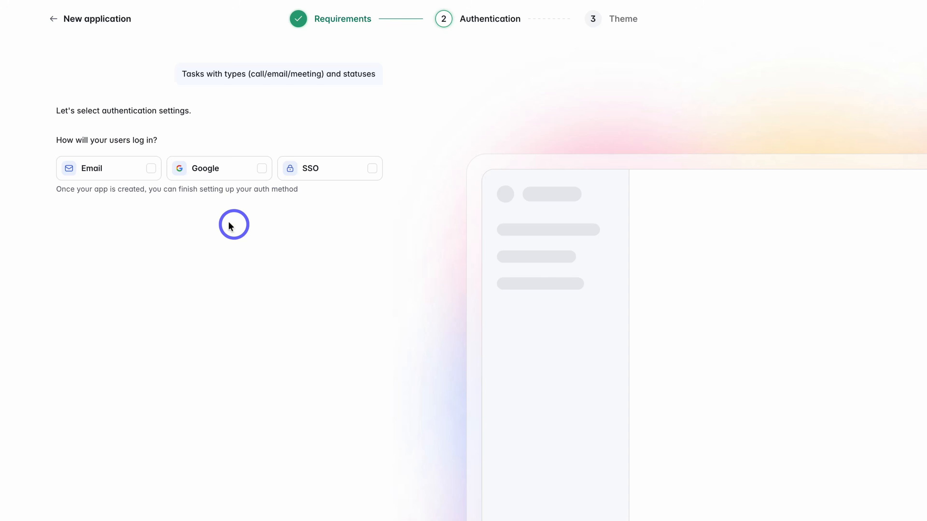
# - Set Google as the users' login method and disallow self sign-up so that users must be invited
pyautogui.click(262, 169)
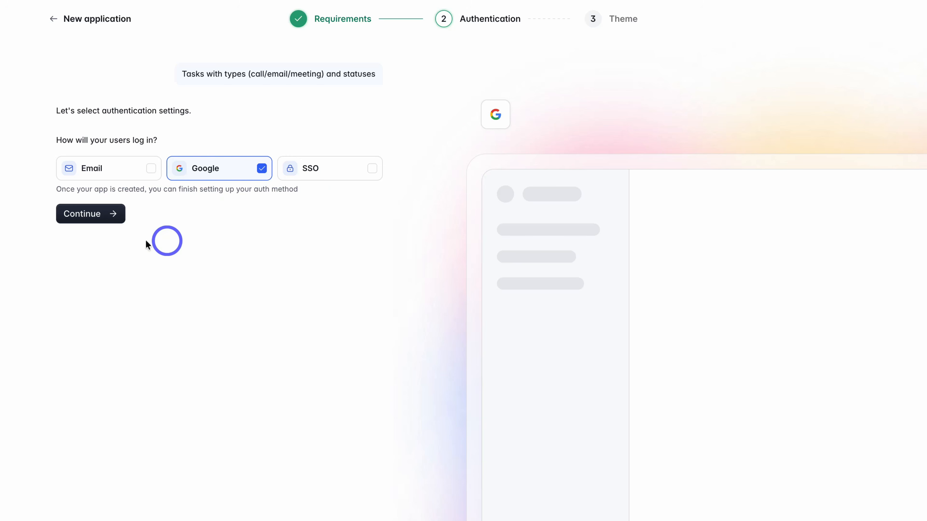
pyautogui.click(84, 214)
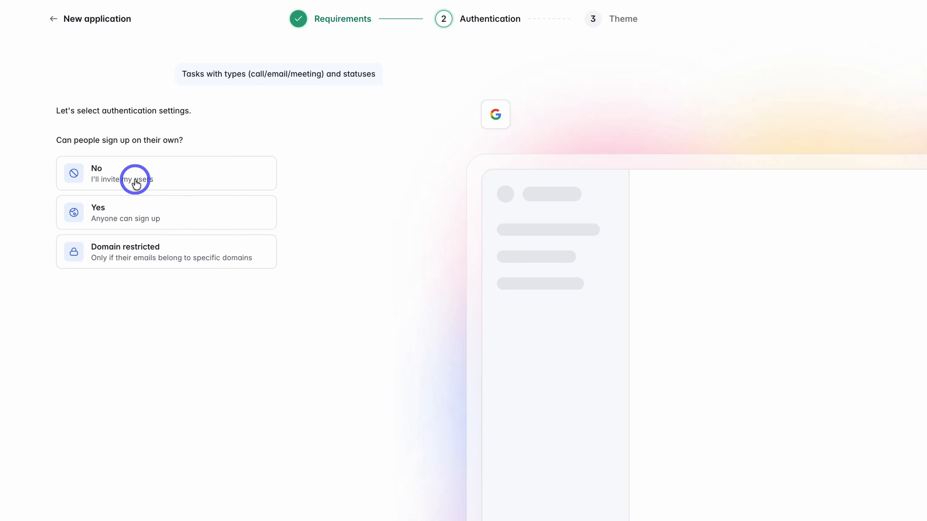
pyautogui.click(215, 172)
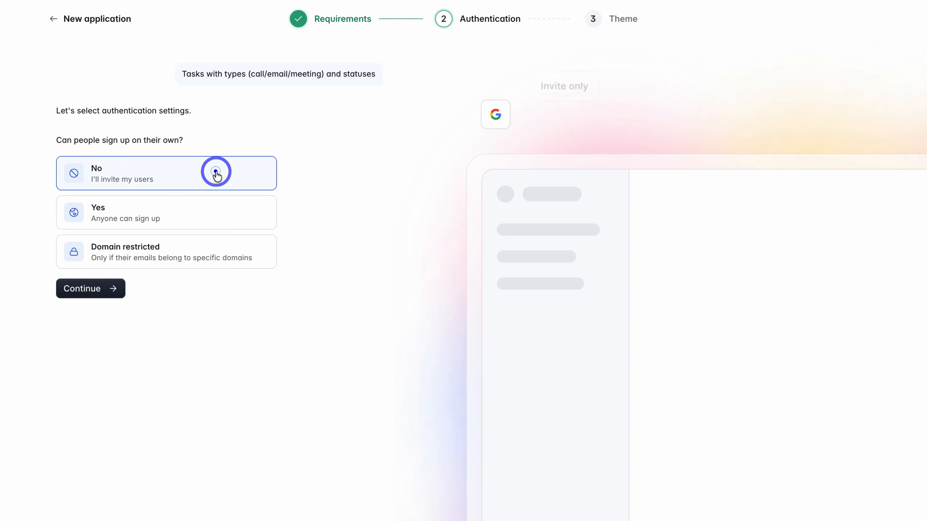
pyautogui.click(87, 288)
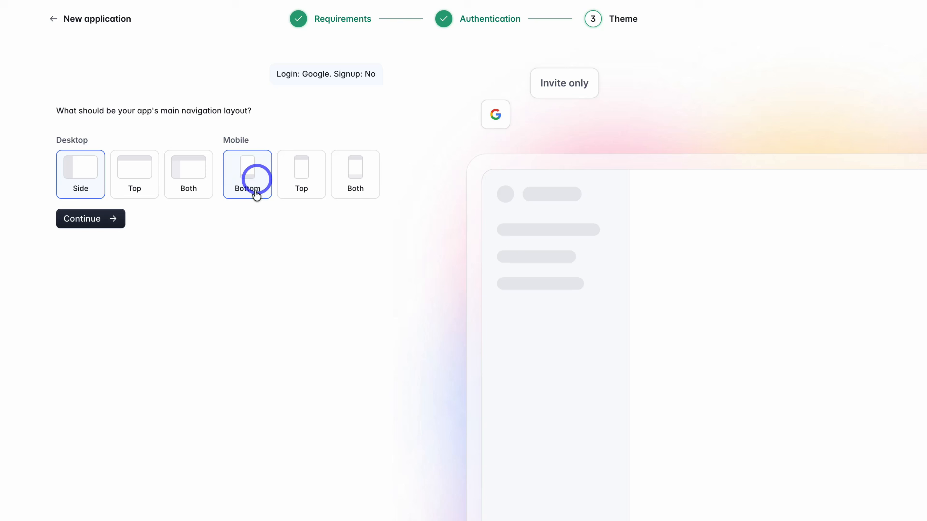
# - Set the mobile navigation layout to Top, keeping Side for desktop, and continue to the themes
pyautogui.click(303, 180)
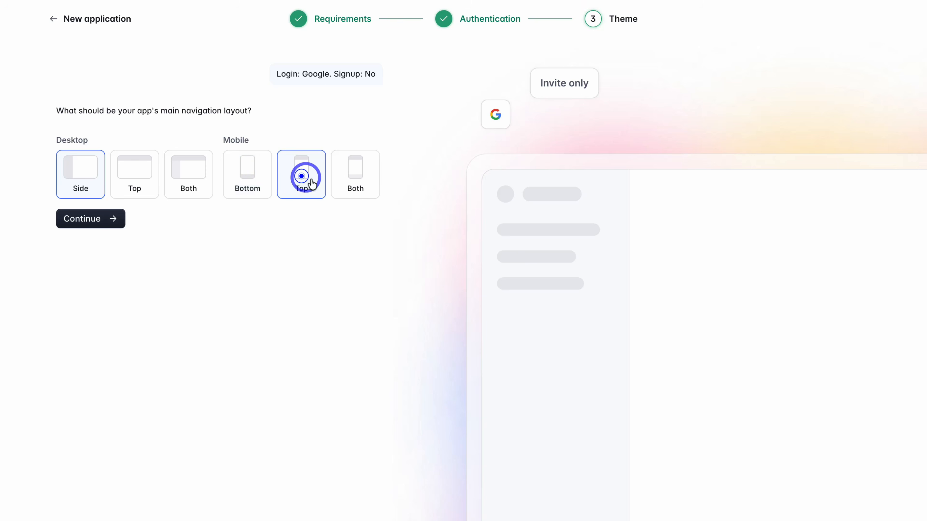
pyautogui.click(91, 219)
# - Apply the Mulberry theme and create the app
pyautogui.scroll(-2, 201, 248)
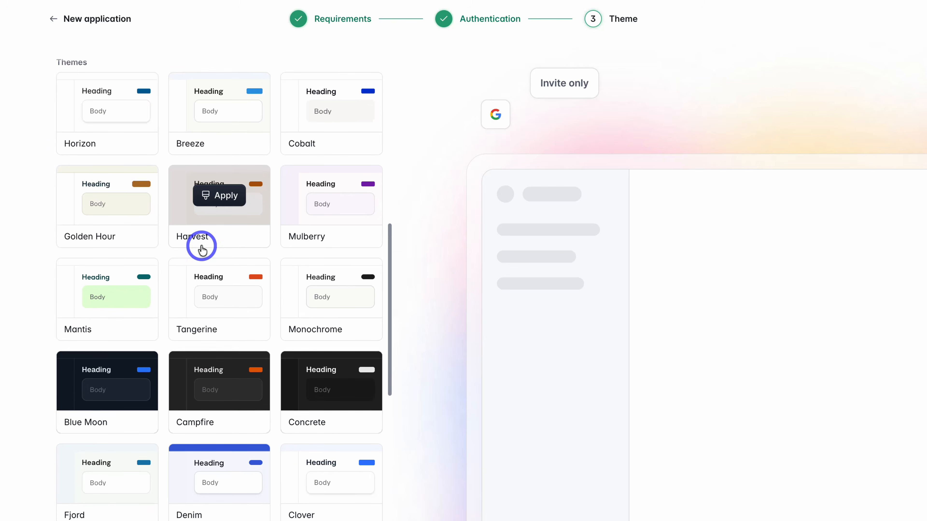
pyautogui.scroll(1, 252, 250)
pyautogui.scroll(-15, 337, 223)
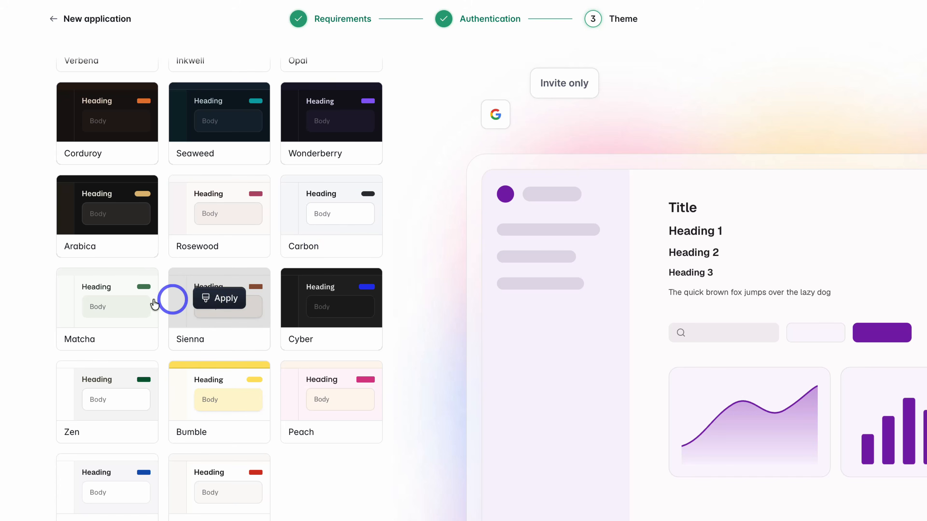
pyautogui.scroll(-2, 167, 320)
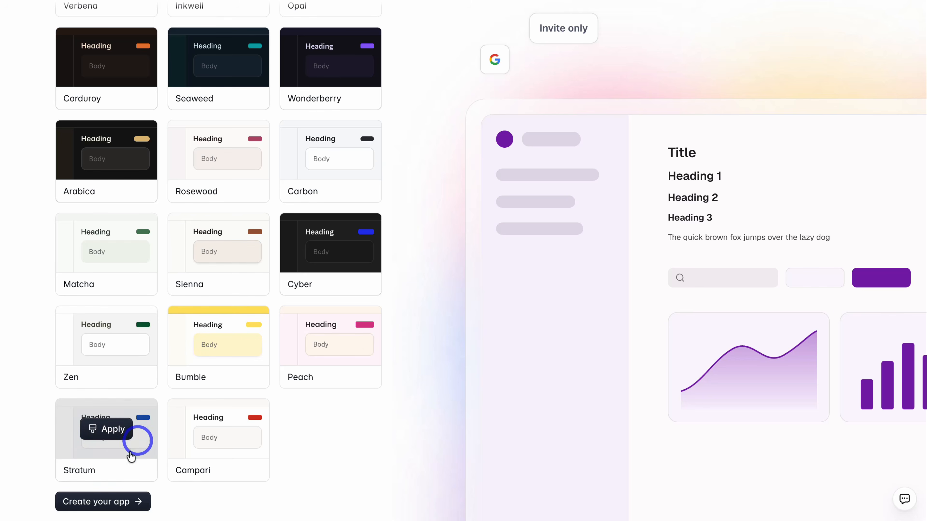
pyautogui.click(106, 503)
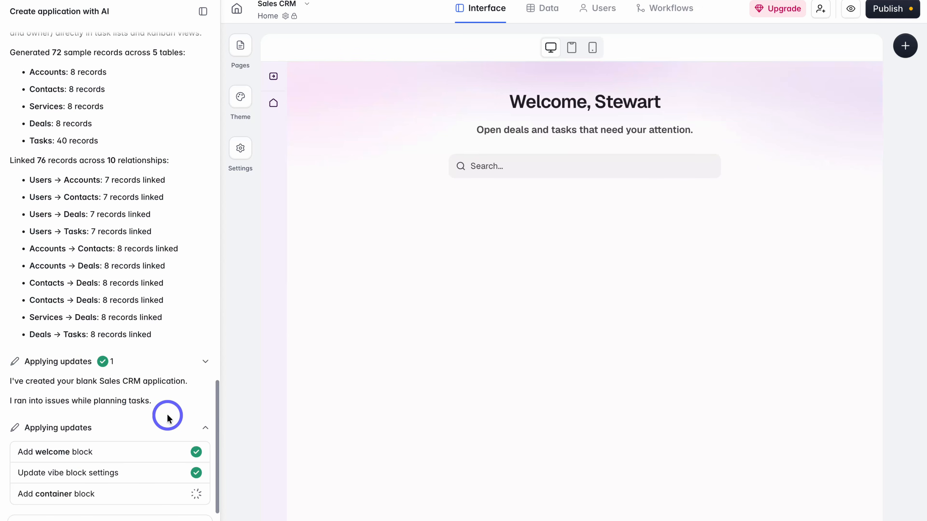
# - Review the AI build log for the CRM's main features, user access roles, sample records and relationships
pyautogui.scroll(3, 167, 414)
pyautogui.scroll(10, 167, 416)
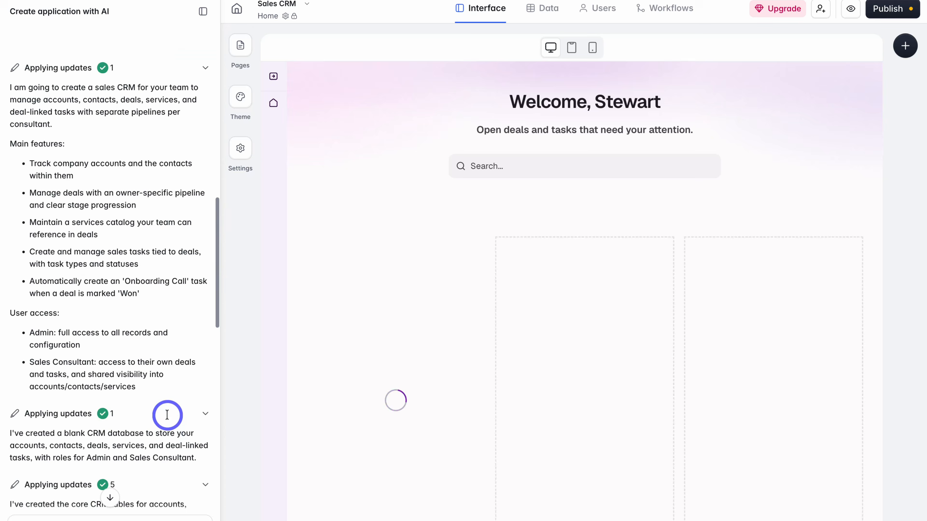
pyautogui.scroll(-6, 167, 416)
pyautogui.scroll(-16, 168, 415)
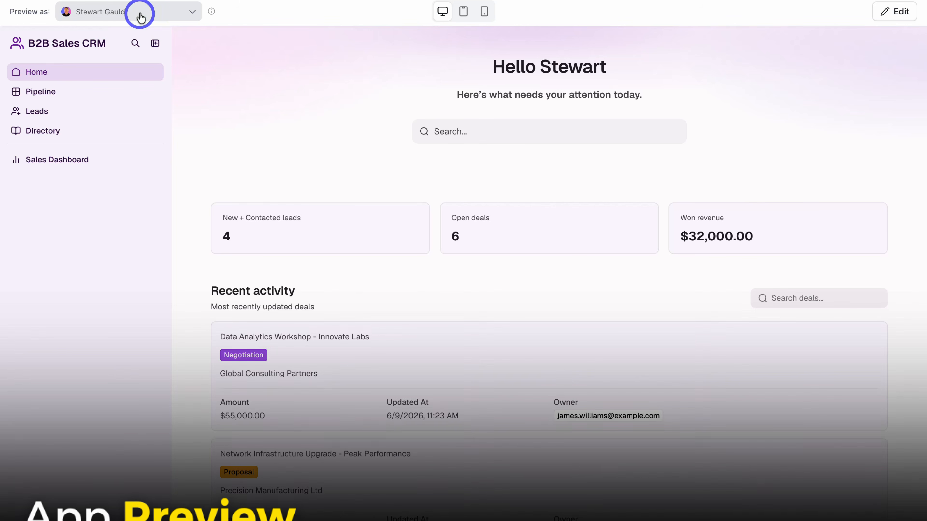
# - Look through the users and roles the app can be previewed as, keeping the current preview user
pyautogui.click(146, 13)
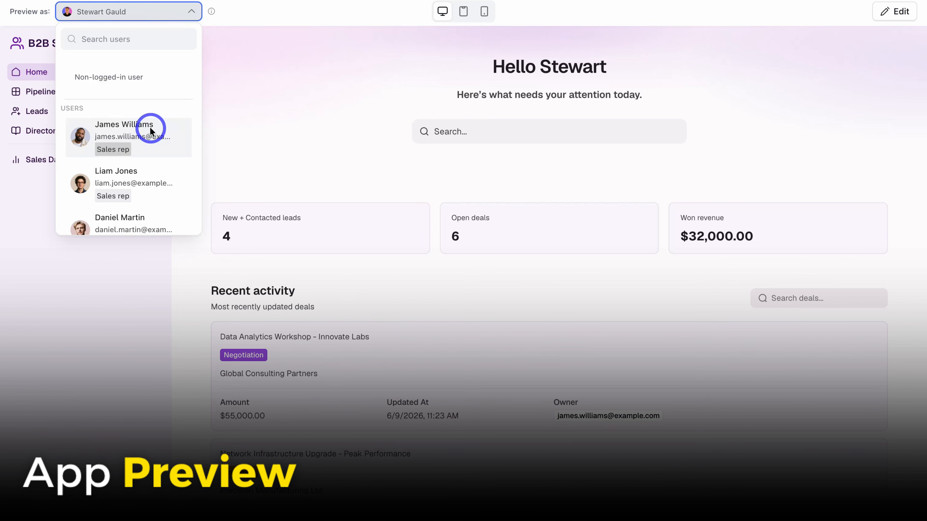
pyautogui.scroll(-4, 163, 179)
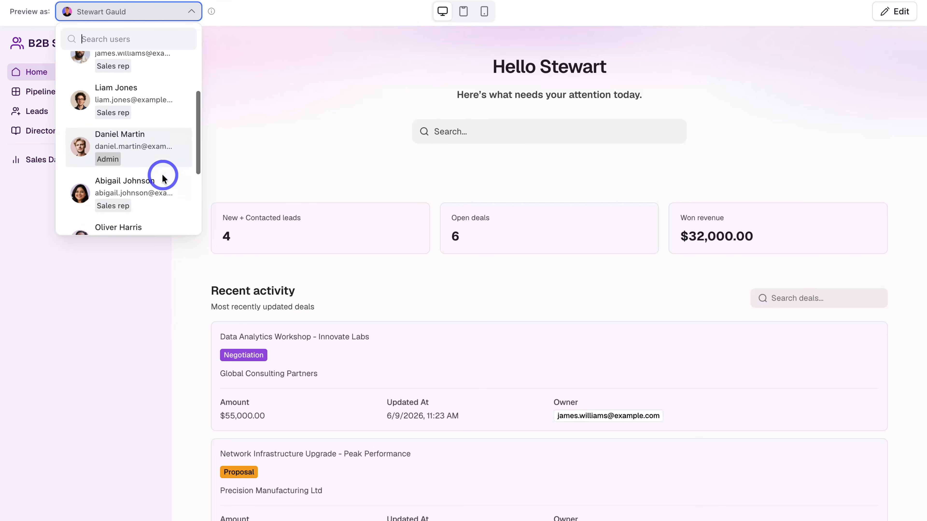
pyautogui.scroll(4, 161, 139)
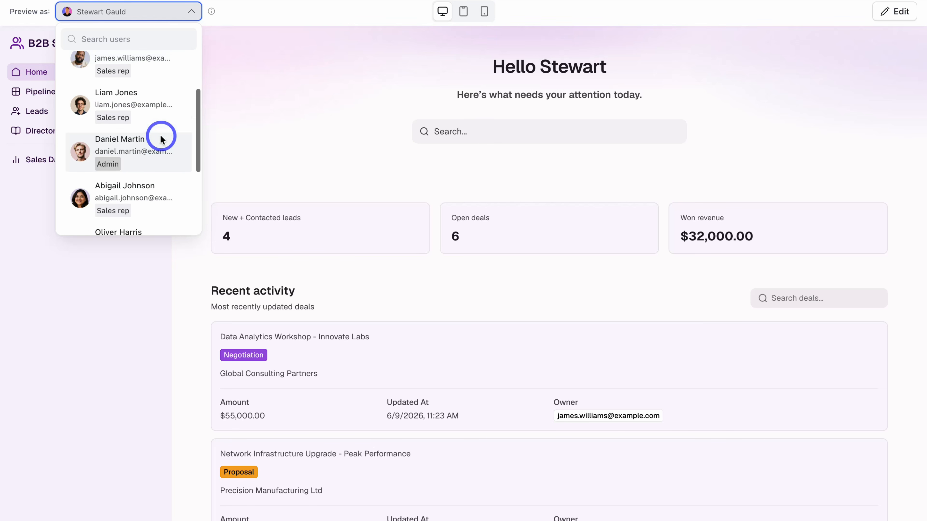
pyautogui.scroll(2, 161, 138)
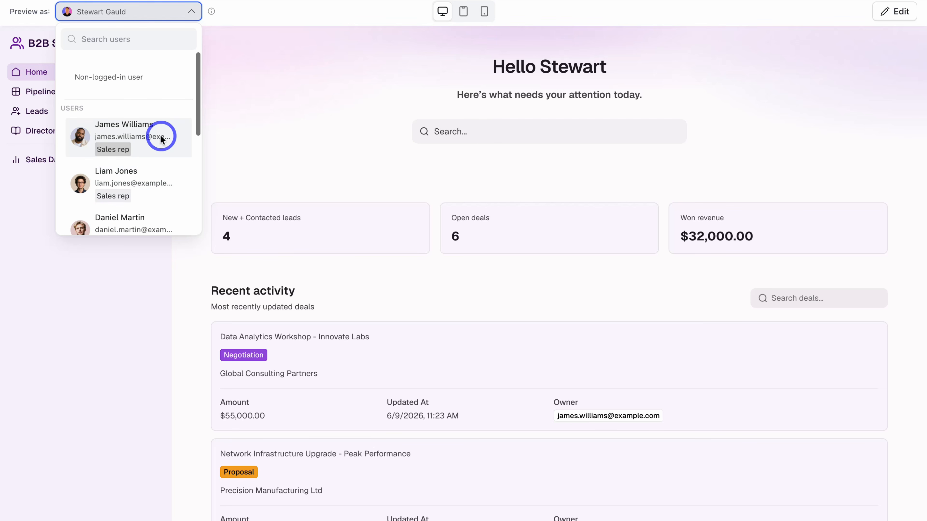
pyautogui.click(271, 130)
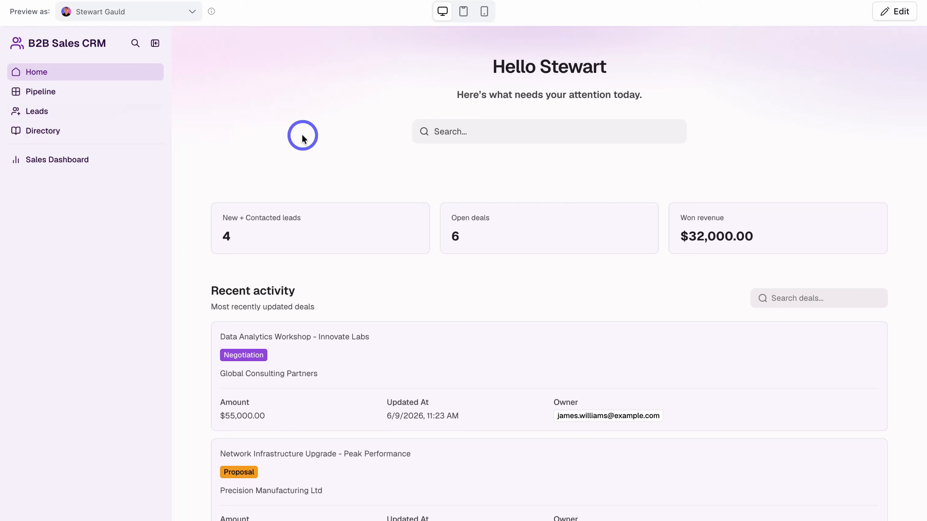
# - Examine the CRM home page's summary metrics and its list of recently updated deals
pyautogui.scroll(-4, 281, 130)
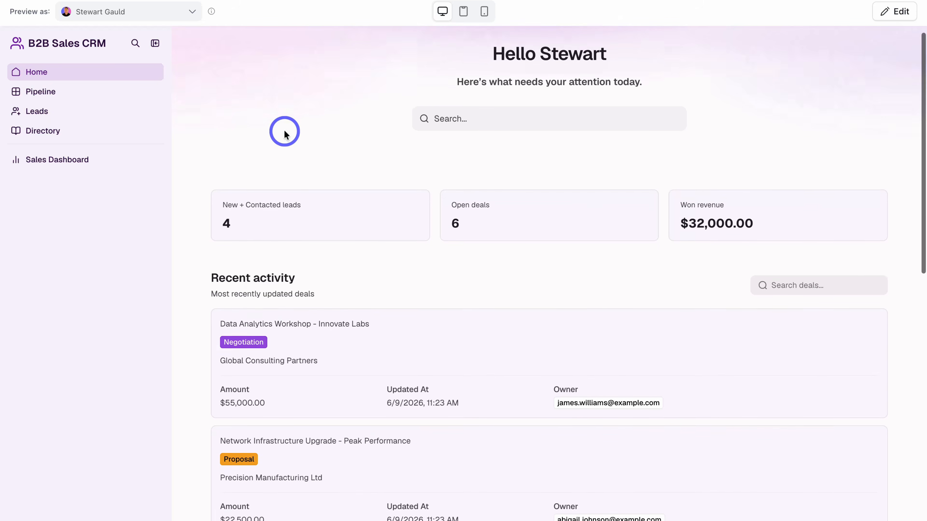
pyautogui.scroll(4, 286, 131)
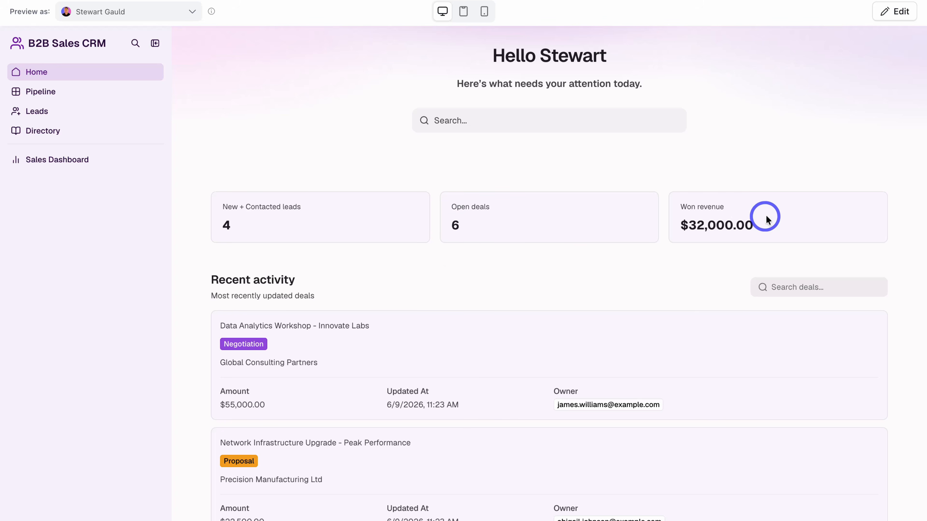
pyautogui.scroll(-2, 766, 219)
pyautogui.scroll(-5, 766, 217)
pyautogui.scroll(-10, 717, 227)
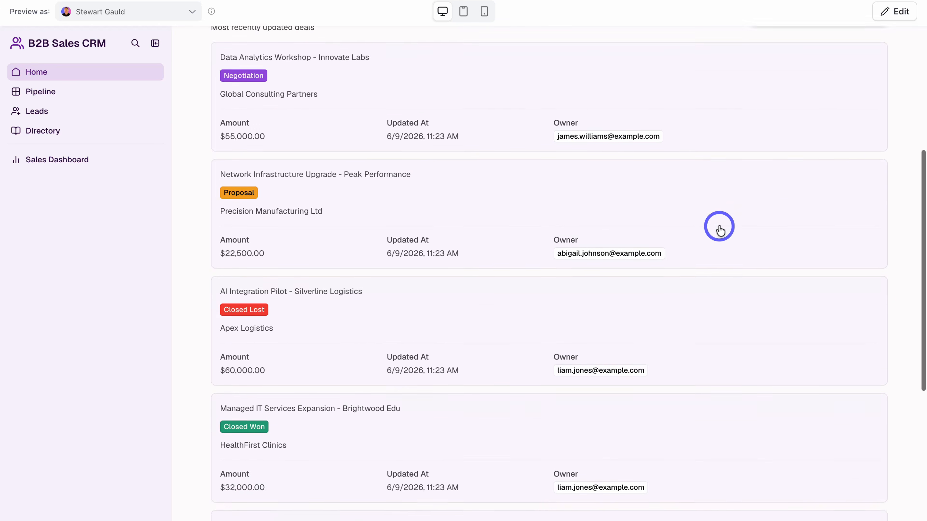
# - On the Pipeline board, move the Q3 Software Licenses deal to Negotiation and the Network Infrastructure Upgrade deal to Qualified
pyautogui.click(70, 92)
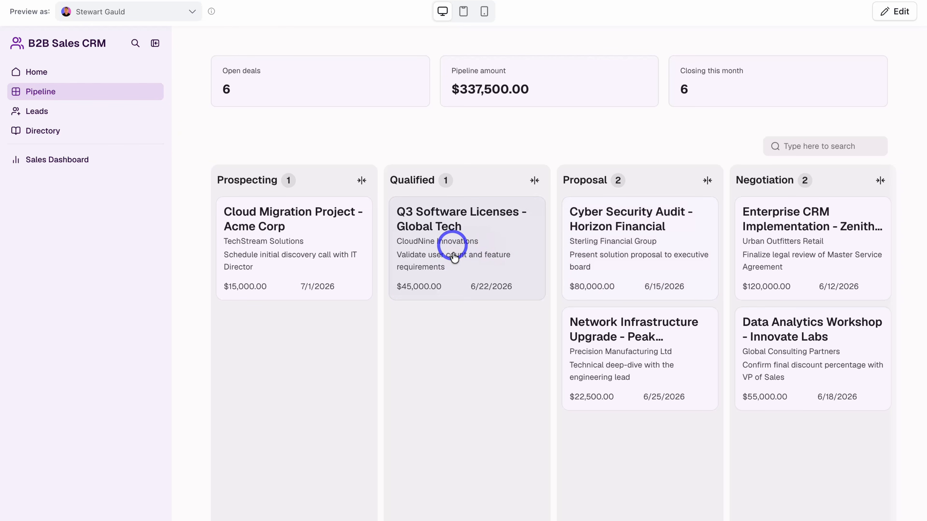
pyautogui.moveTo(473, 254); pyautogui.dragTo(794, 412)
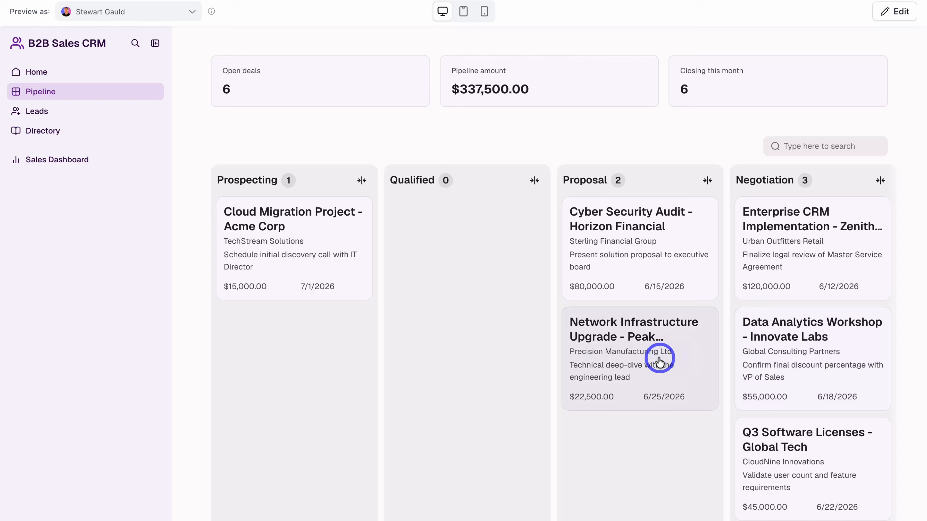
pyautogui.moveTo(658, 356); pyautogui.dragTo(466, 234)
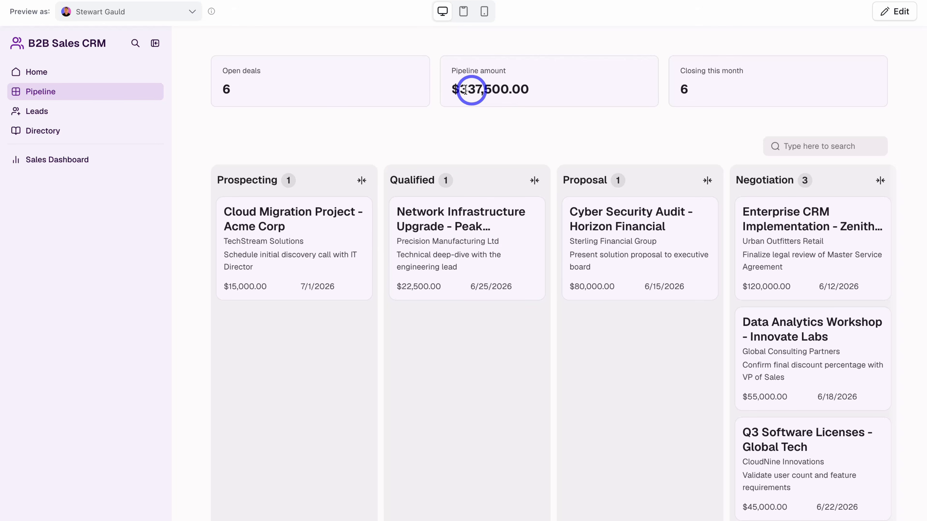
pyautogui.hscroll(9, 697, 244)
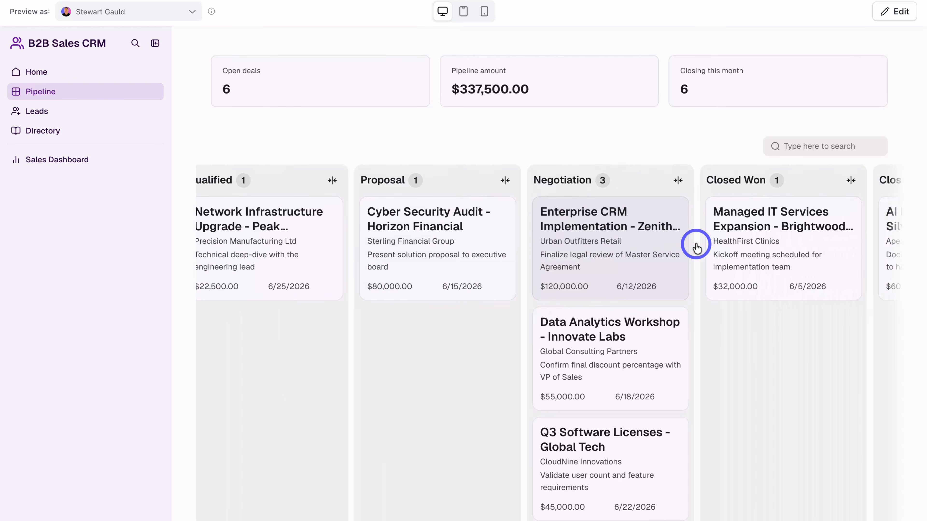
# - Look over the Leads page, including its form for adding a lead and the Ask AI assistant's suggested questions
pyautogui.click(78, 112)
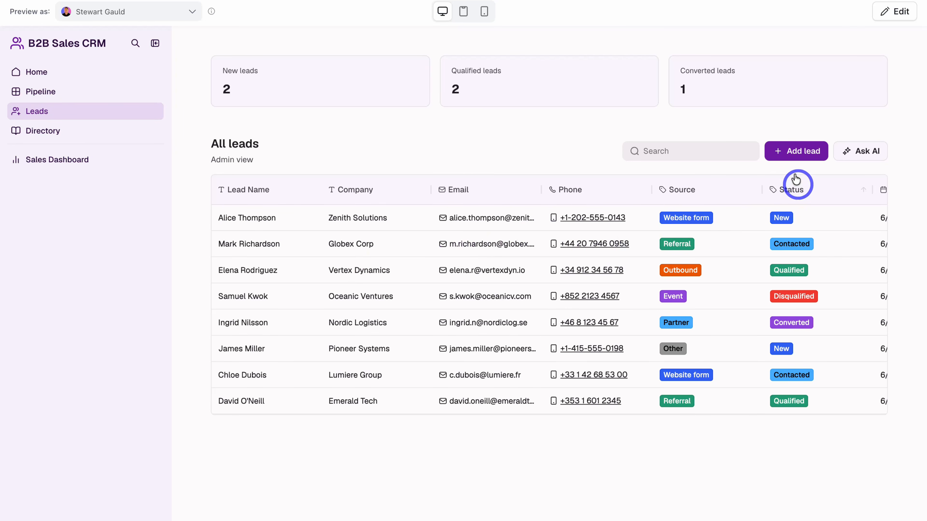
pyautogui.click(797, 151)
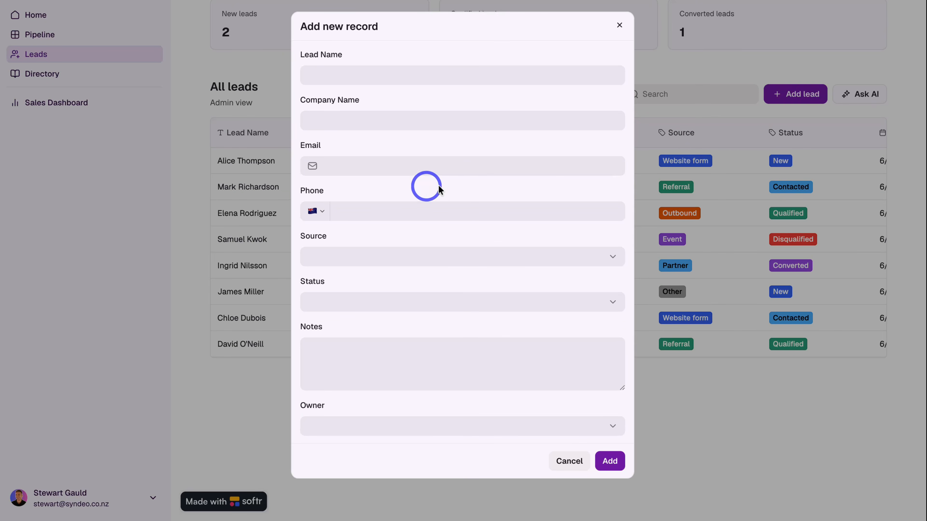
pyautogui.click(618, 27)
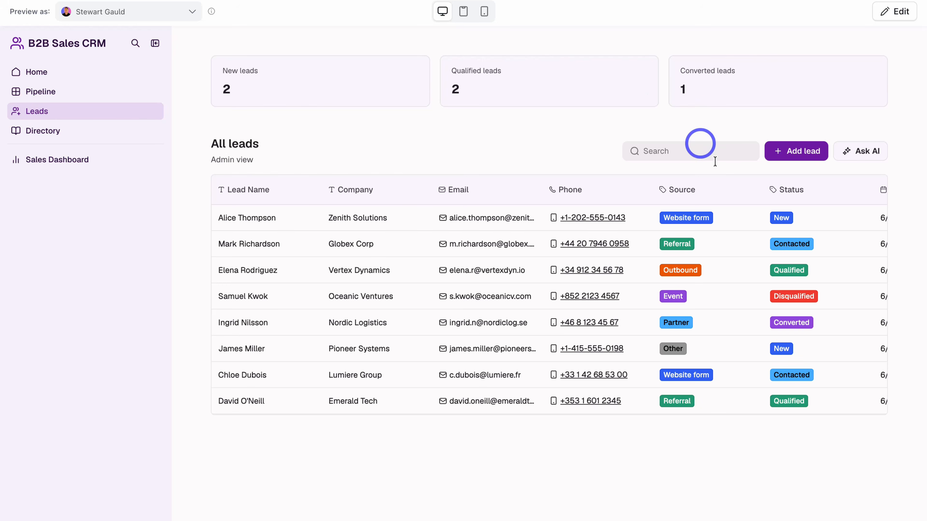
pyautogui.click(860, 156)
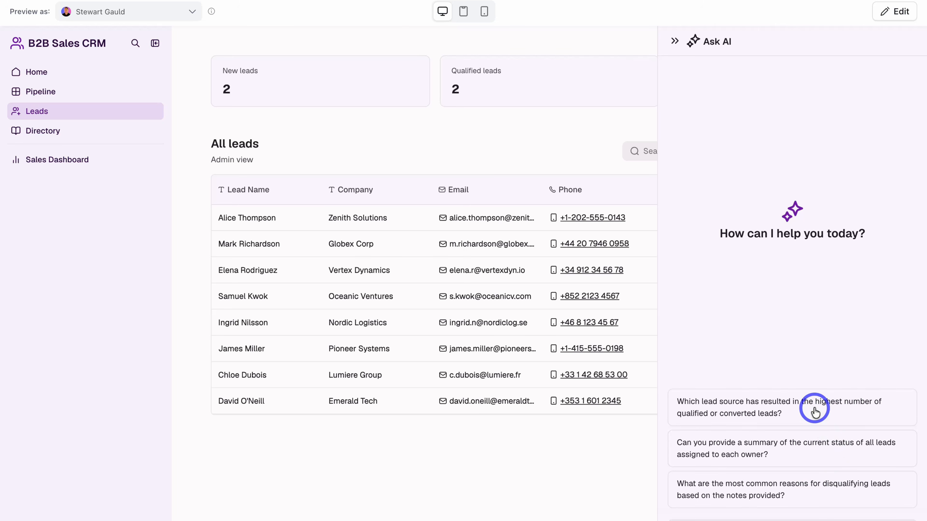
pyautogui.click(674, 41)
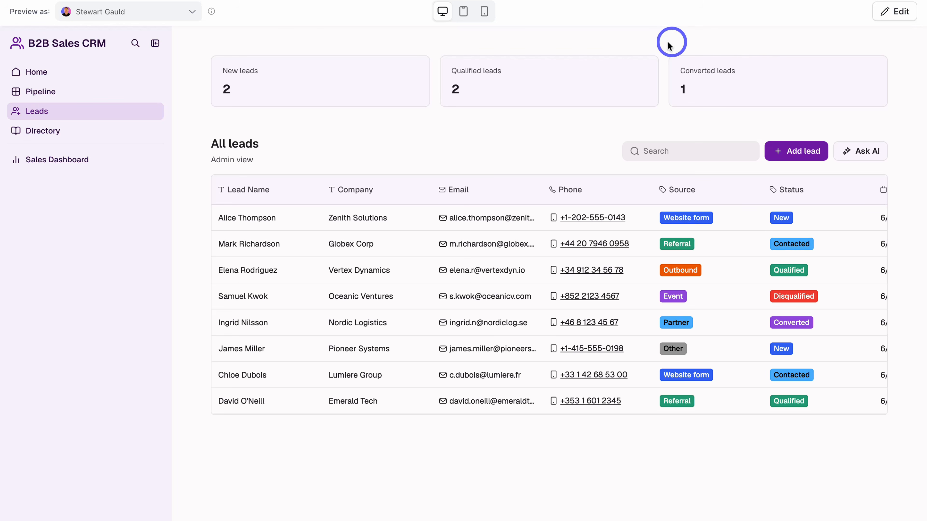
# - Look through the Directory's accounts, add-account form, contacts and services, and examine the Sales Dashboard's charts
pyautogui.click(109, 132)
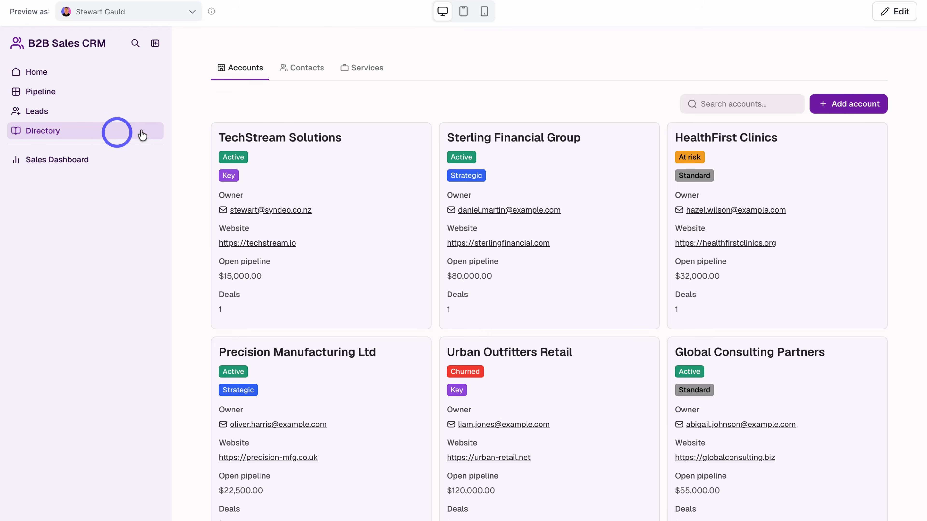
pyautogui.click(840, 106)
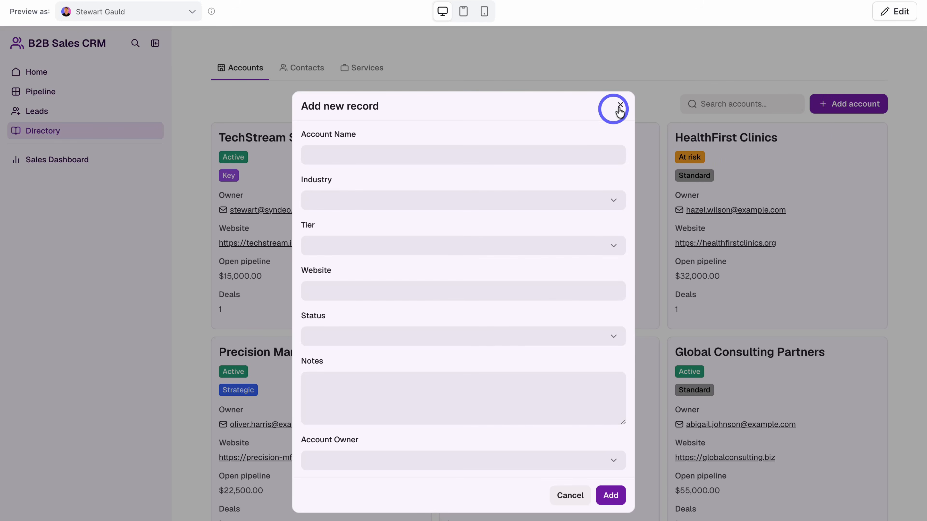
pyautogui.click(620, 107)
pyautogui.click(307, 69)
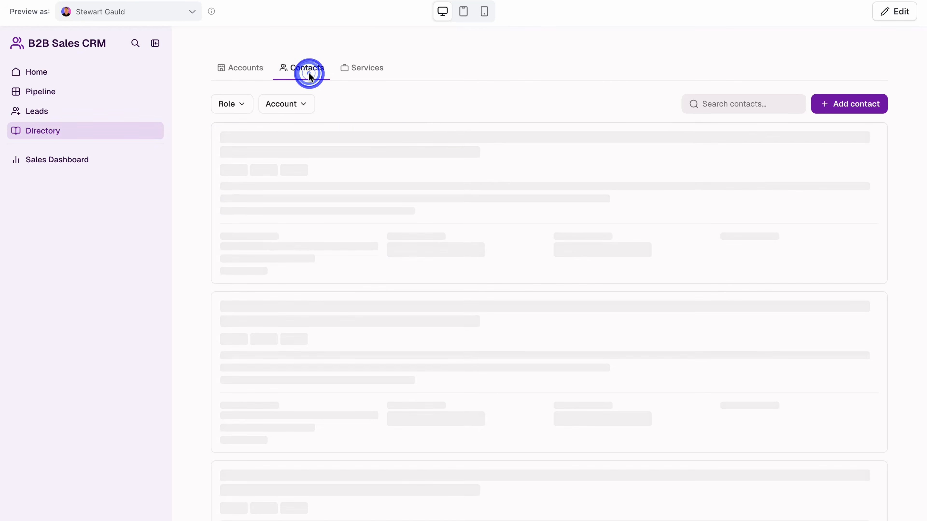
pyautogui.click(359, 71)
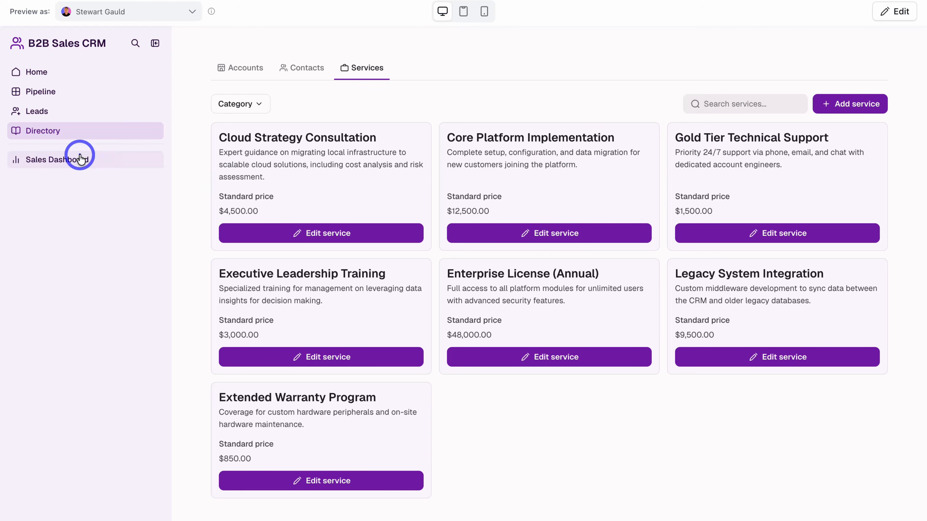
pyautogui.click(92, 160)
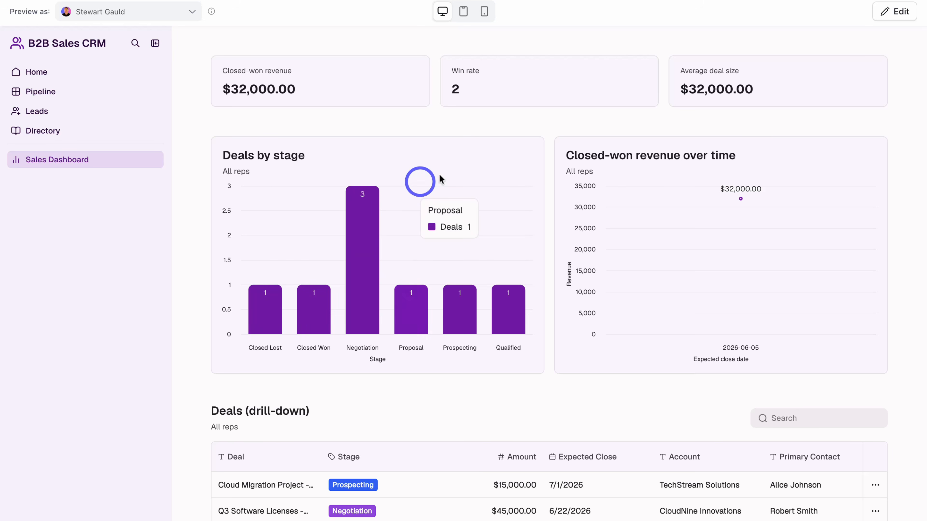
# - Return to editing the app and check how the home page looks in the mobile layout, ending in the desktop layout
pyautogui.click(889, 23)
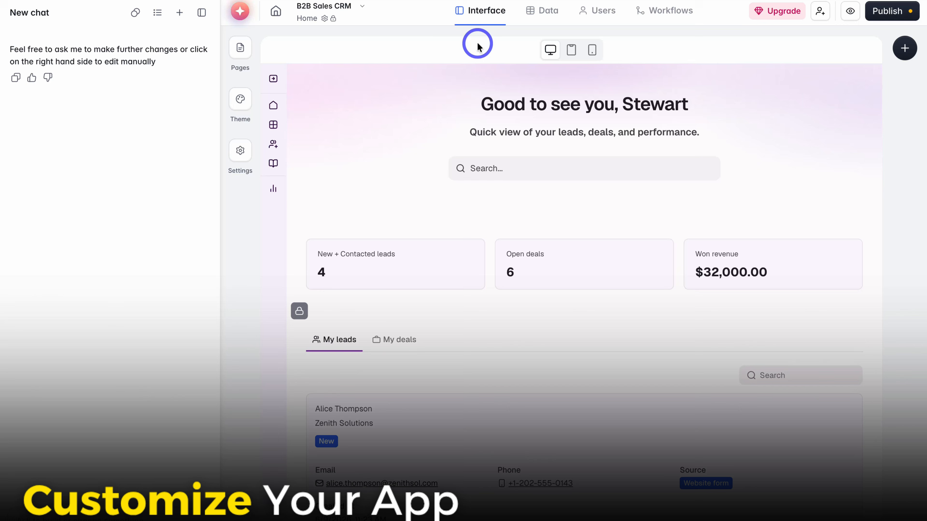
pyautogui.click(478, 131)
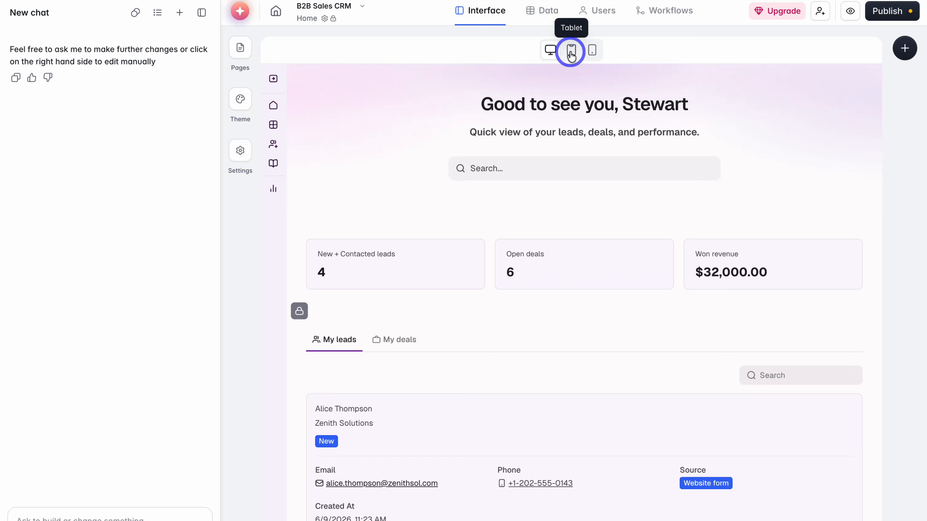
pyautogui.click(593, 52)
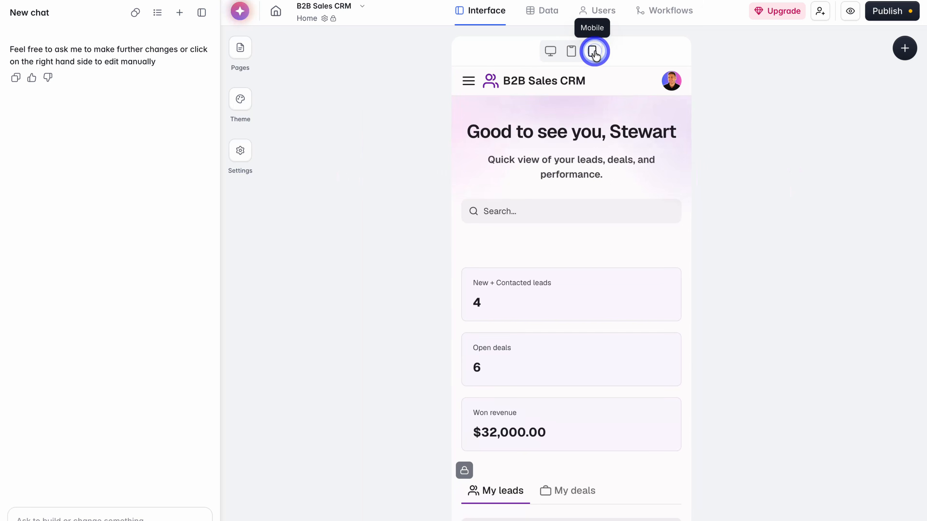
pyautogui.click(550, 51)
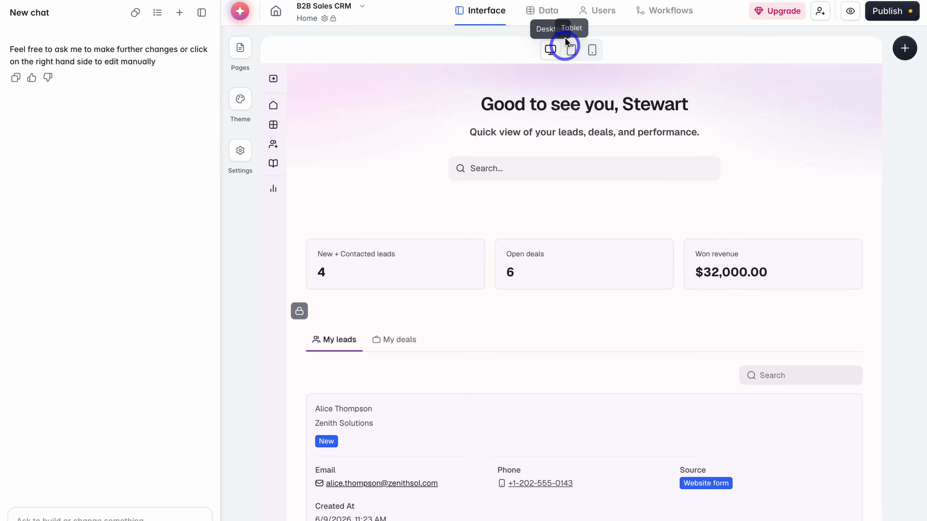
# - Show the Users table of the B2B Sales CRM database with the data source list collapsed, and compare it with the interface
pyautogui.click(548, 16)
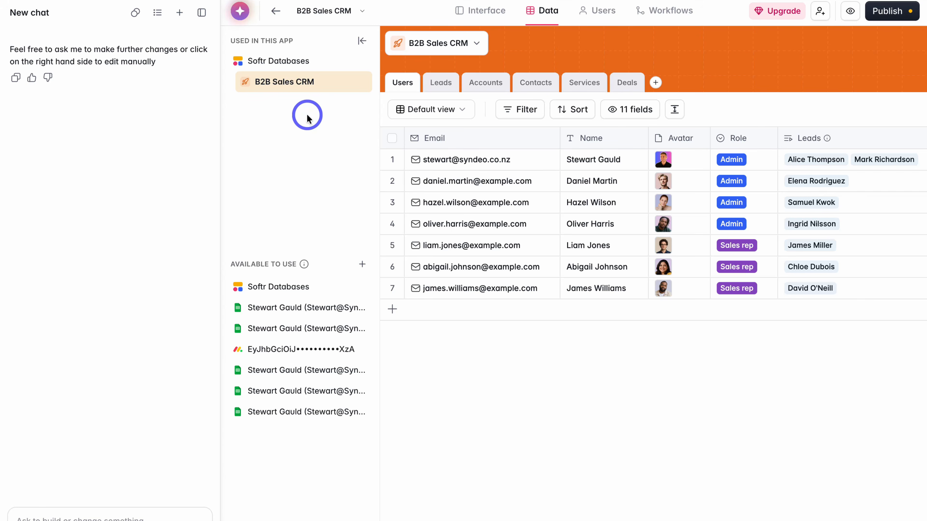
pyautogui.click(361, 41)
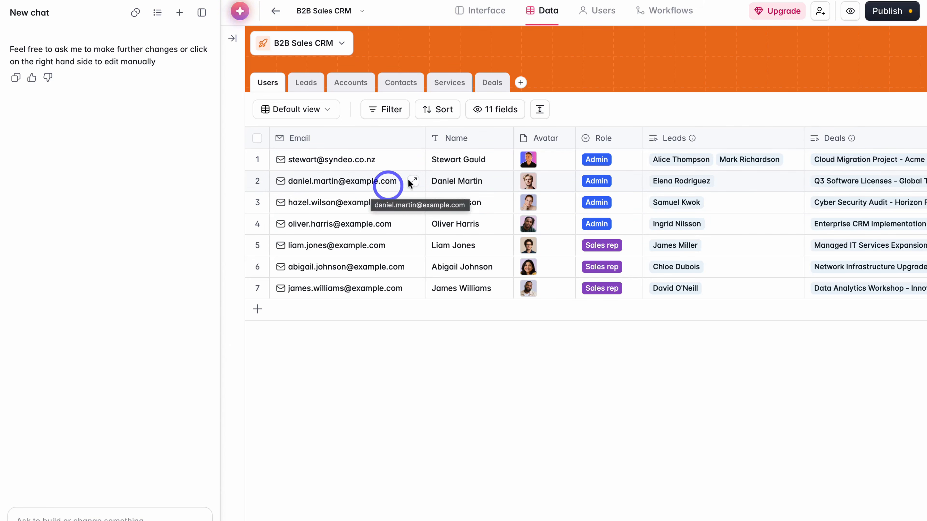
pyautogui.click(484, 16)
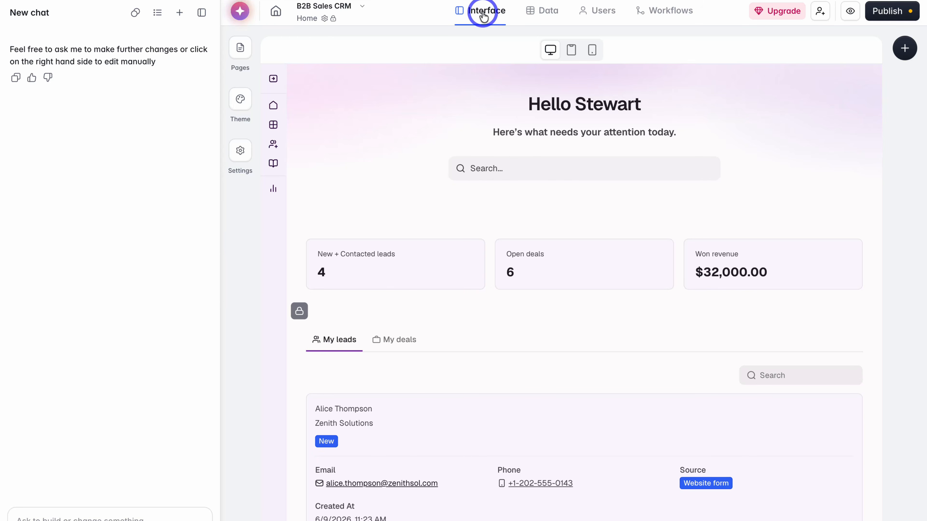
pyautogui.click(546, 11)
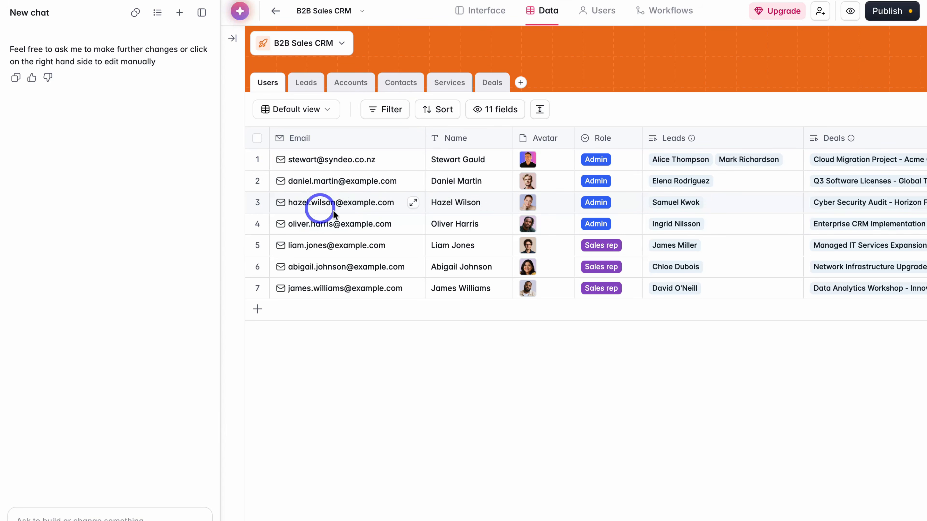
# - Look through the records and fields of the Leads, Accounts, Contacts, Services and Deals tables
pyautogui.click(309, 84)
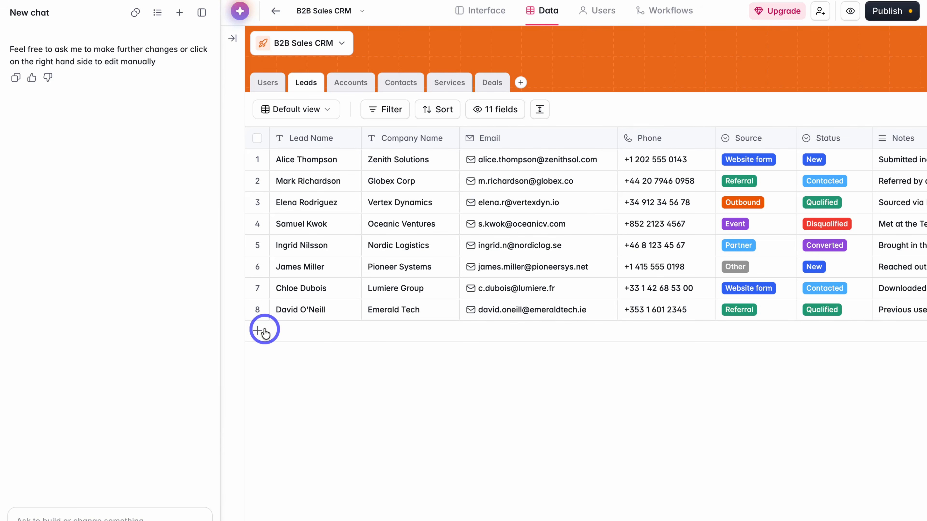
pyautogui.click(351, 84)
pyautogui.hscroll(10, 398, 205)
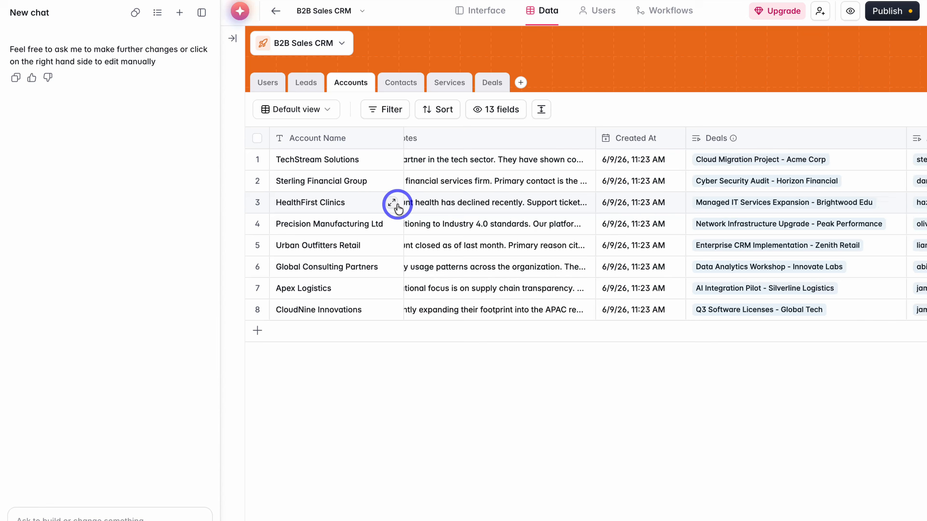
pyautogui.hscroll(-10, 397, 207)
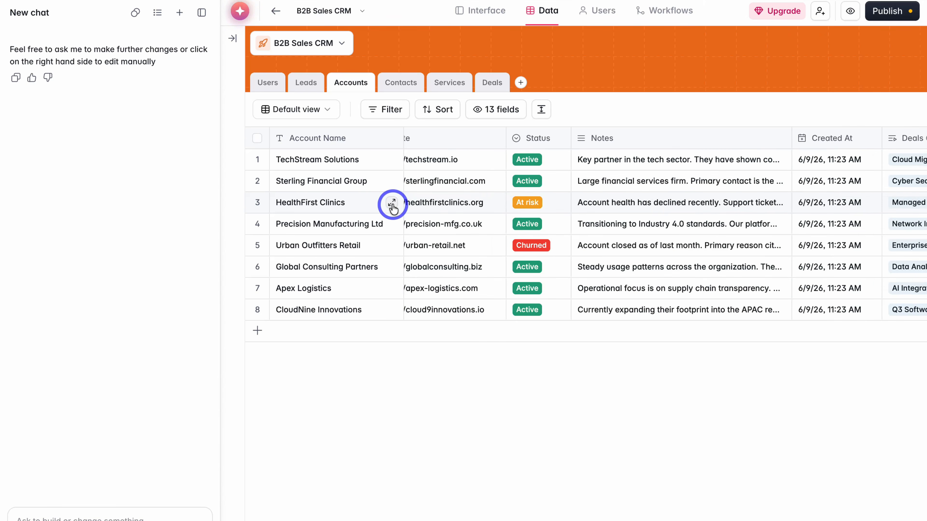
pyautogui.click(404, 84)
pyautogui.hscroll(10, 482, 207)
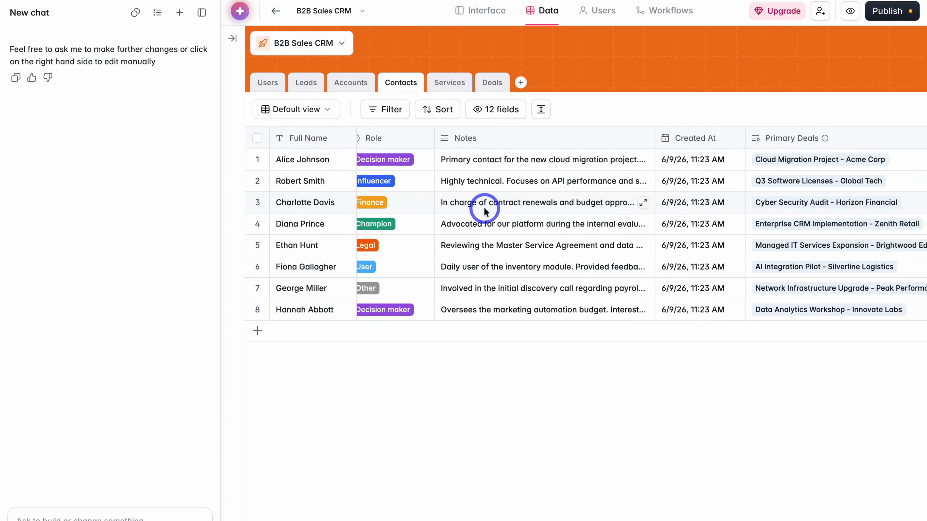
pyautogui.click(451, 83)
pyautogui.click(493, 83)
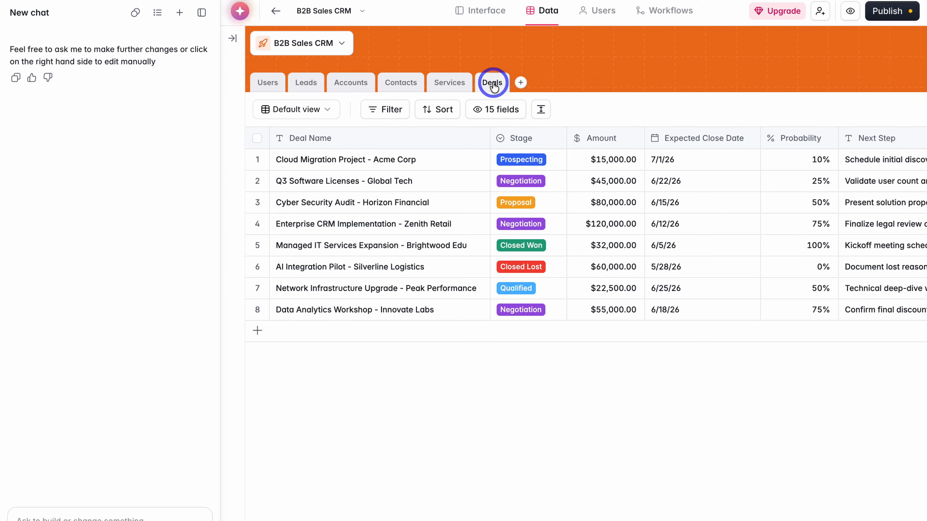
# - Review the app's authentication settings and user list, and the triggers available for a new workflow
pyautogui.click(599, 11)
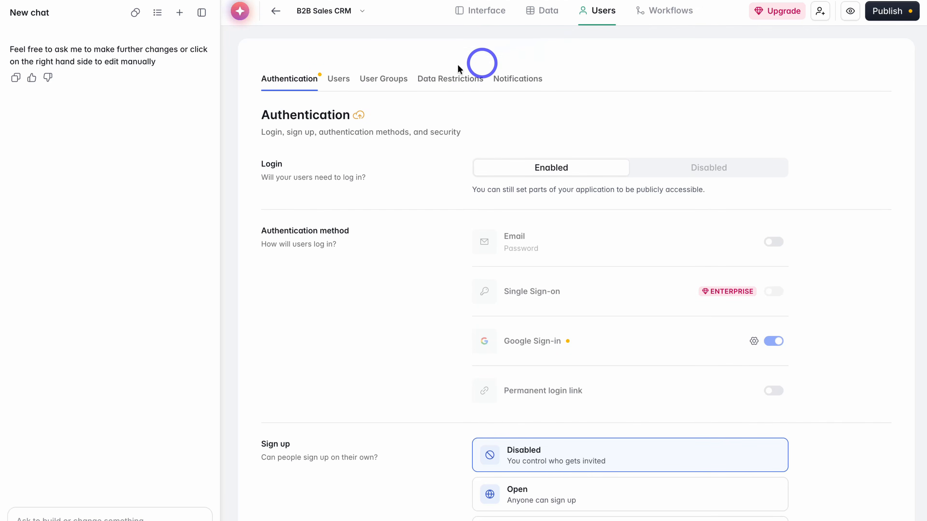
pyautogui.click(339, 77)
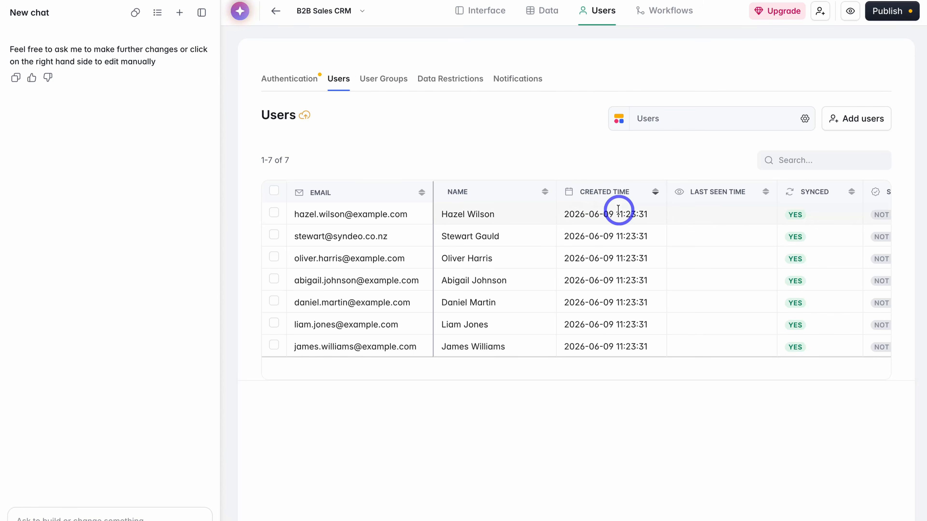
pyautogui.click(661, 14)
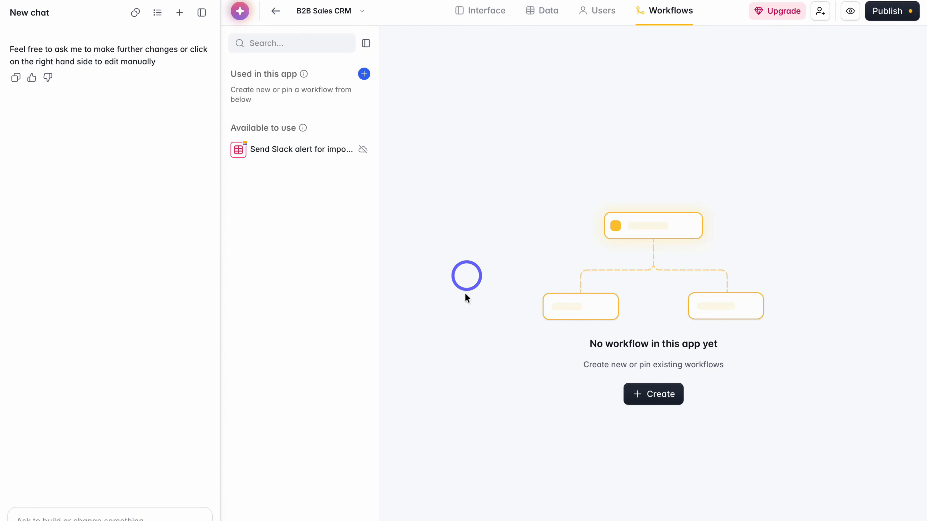
pyautogui.click(660, 395)
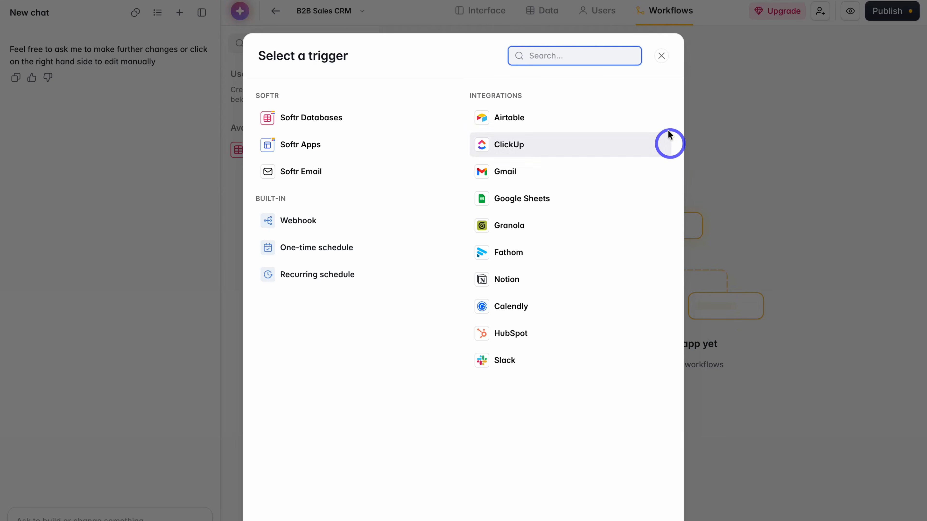
pyautogui.click(662, 59)
# - Return to the interface editor, review the app's page list and open the Home page for editing
pyautogui.click(482, 11)
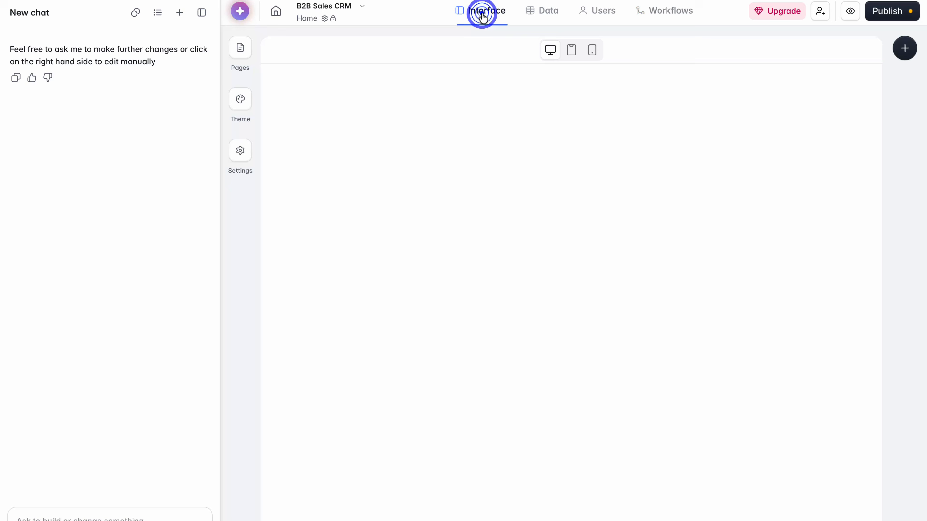
pyautogui.click(244, 49)
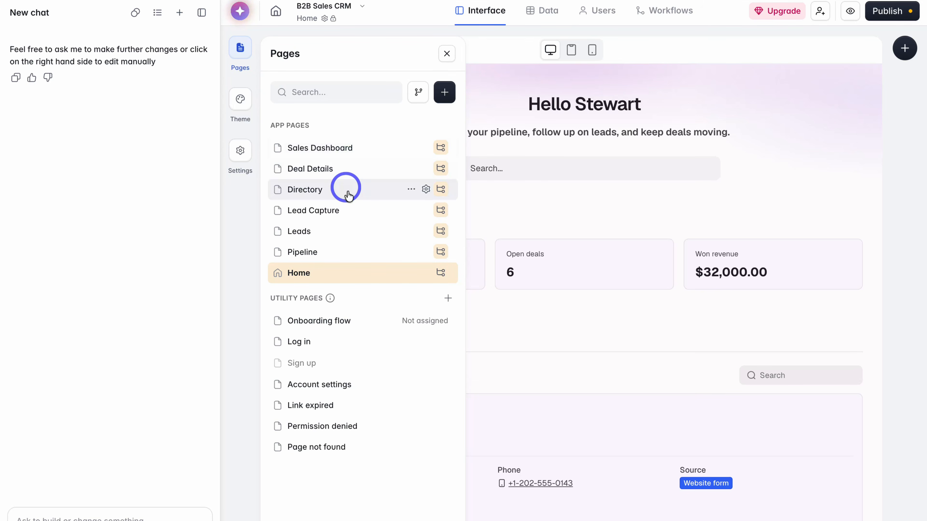
pyautogui.click(364, 272)
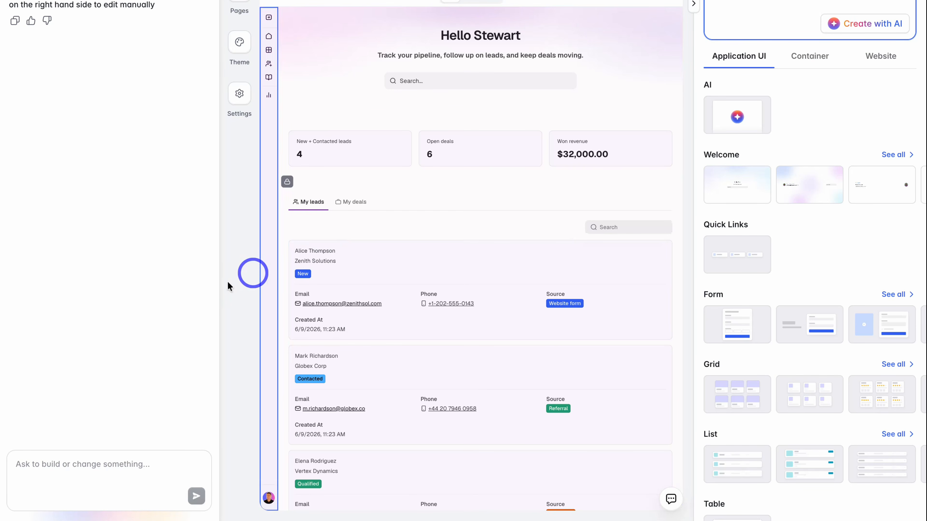
# - Ask the AI builder to add three buttons at the top of the home page for adding new contacts, new accounts and new deals
pyautogui.click(86, 474)
pyautogui.write('On the home page add three buttons that allow the user to add new contacts, add new accounts and add new deals.')
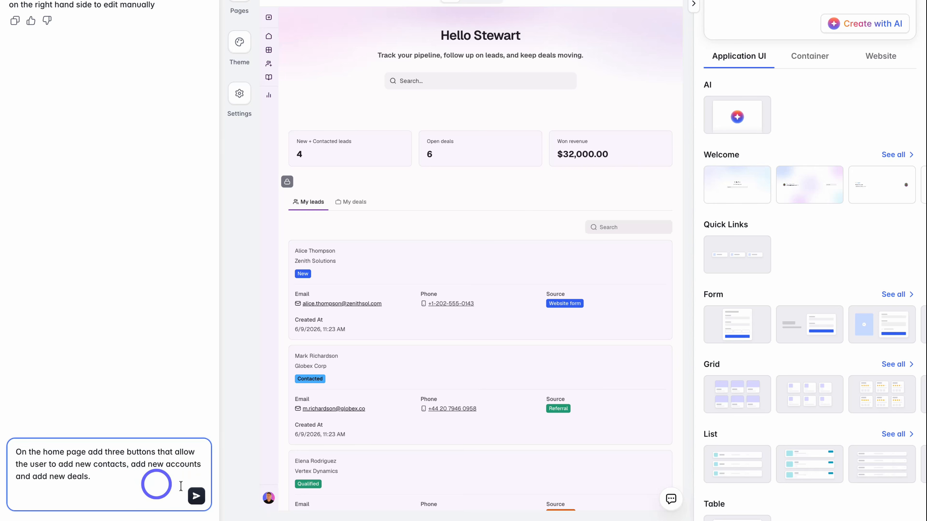
pyautogui.click(195, 496)
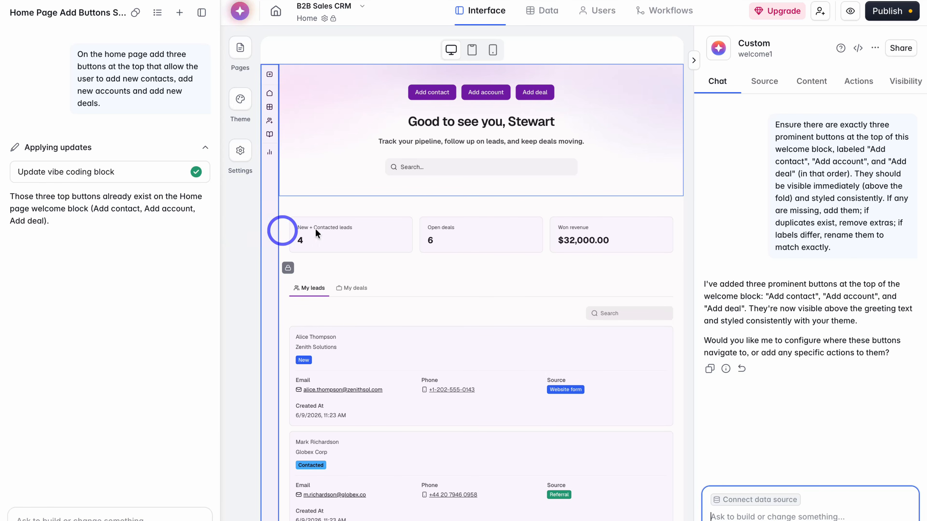
# - Insert a Quick Links block directly below the welcome block on the home page
pyautogui.moveTo(375, 109)
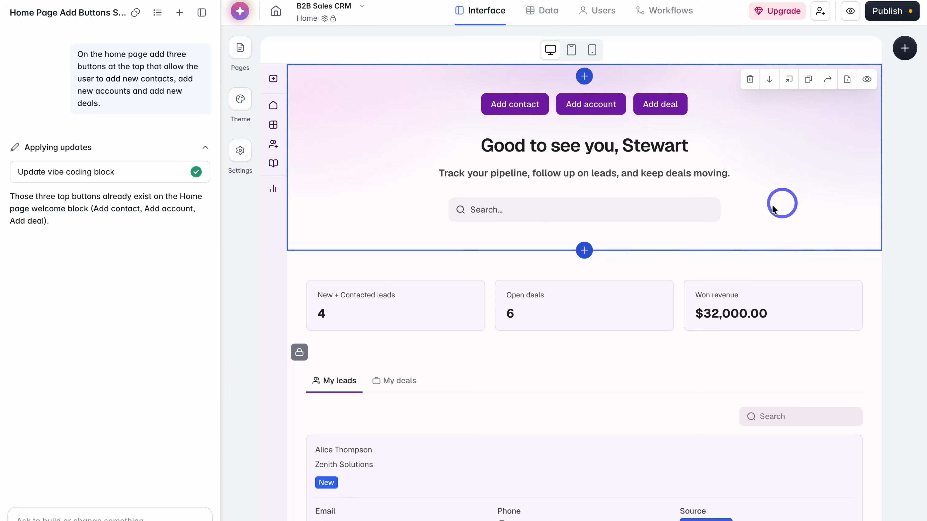
pyautogui.click(583, 250)
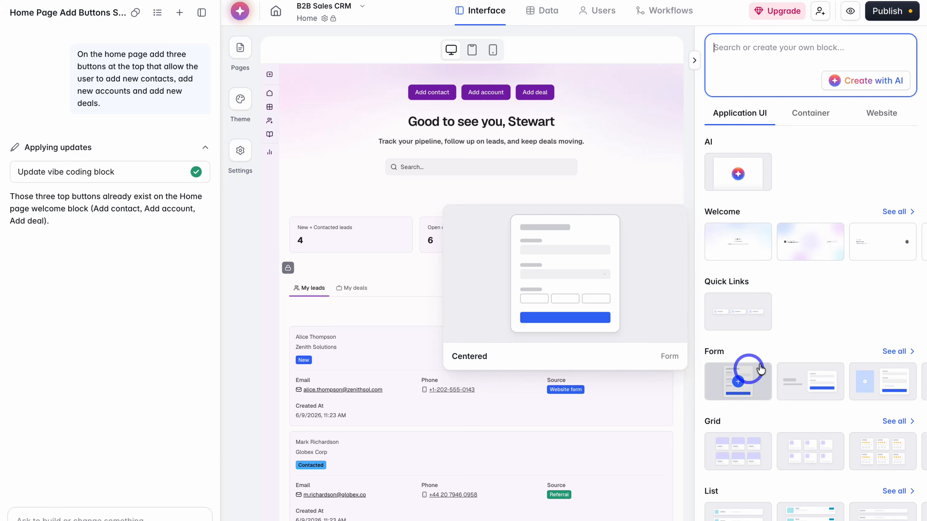
pyautogui.click(737, 312)
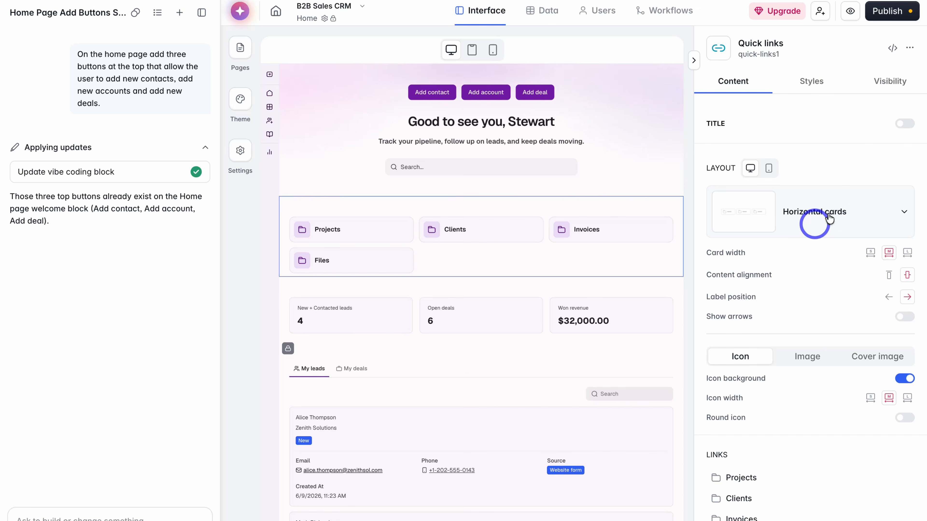
# - Enable the title on the Quick Links block and set it to "Important links"
pyautogui.click(906, 124)
pyautogui.click(834, 184)
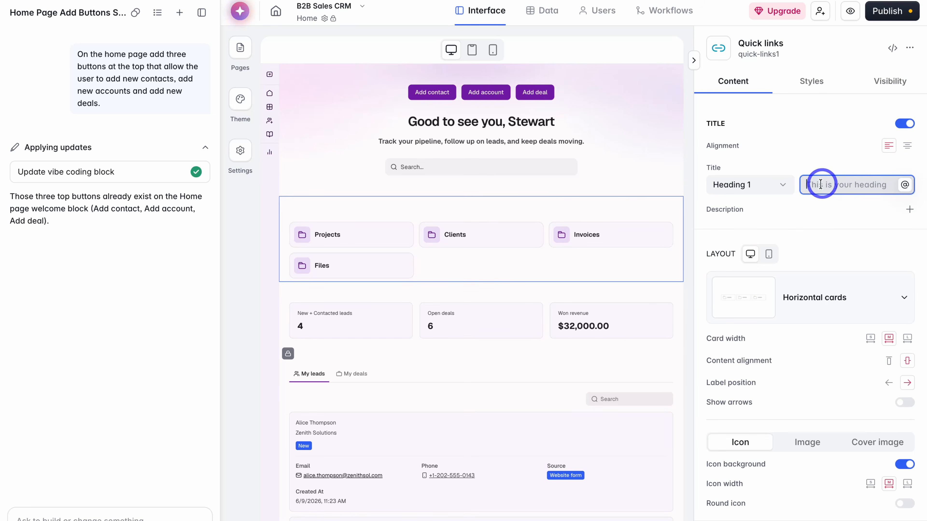
pyautogui.write('Important links')
# - Try the Vertical cards layout for the quick links and switch back to Horizontal cards
pyautogui.scroll(-3, 871, 185)
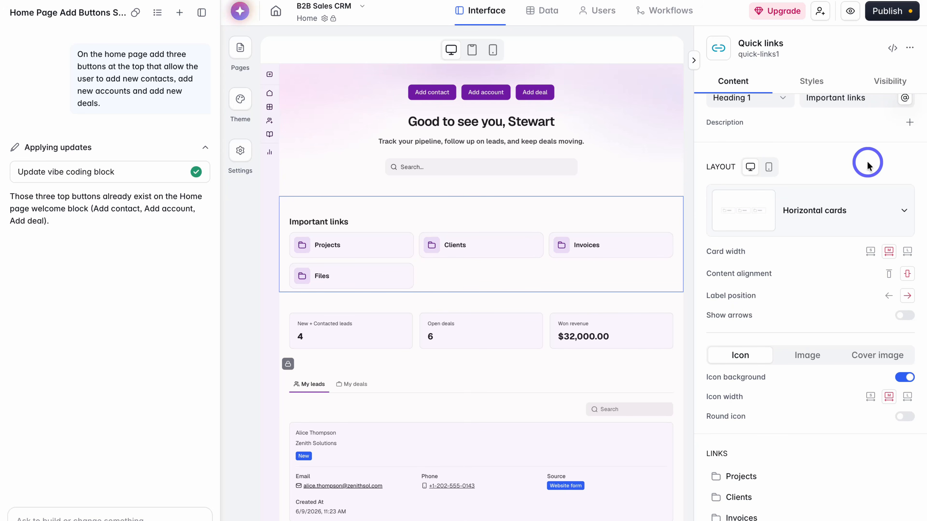
pyautogui.click(863, 218)
pyautogui.click(866, 271)
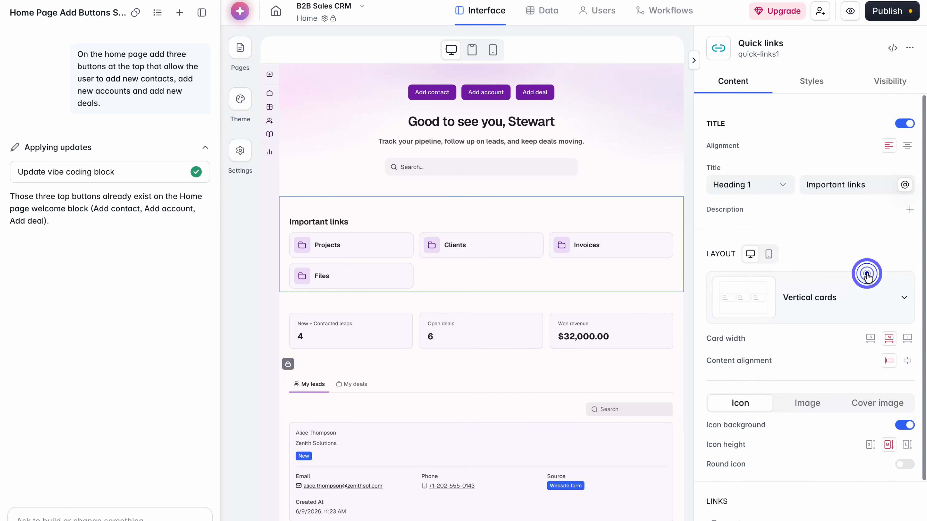
pyautogui.click(834, 291)
pyautogui.click(776, 359)
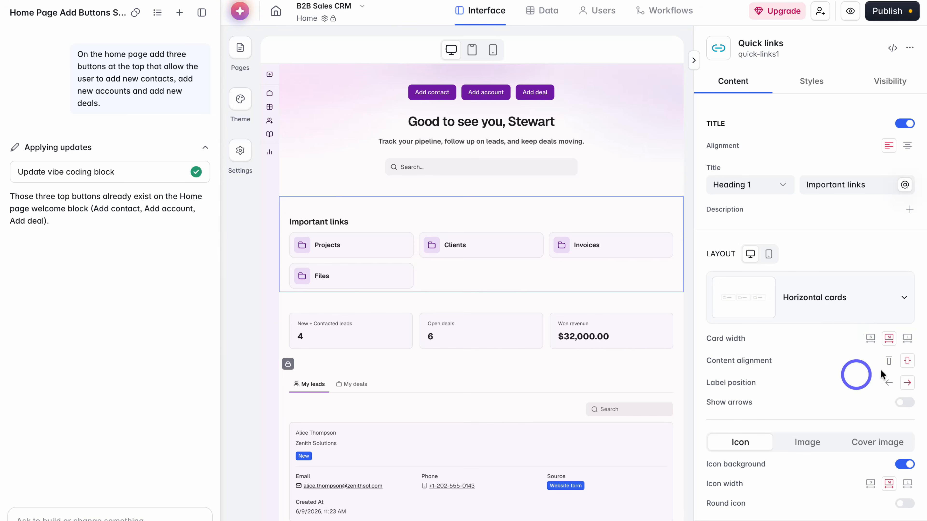
# - Rename the Projects quick link to Deals and set it to open the Pipeline page
pyautogui.scroll(-4, 861, 356)
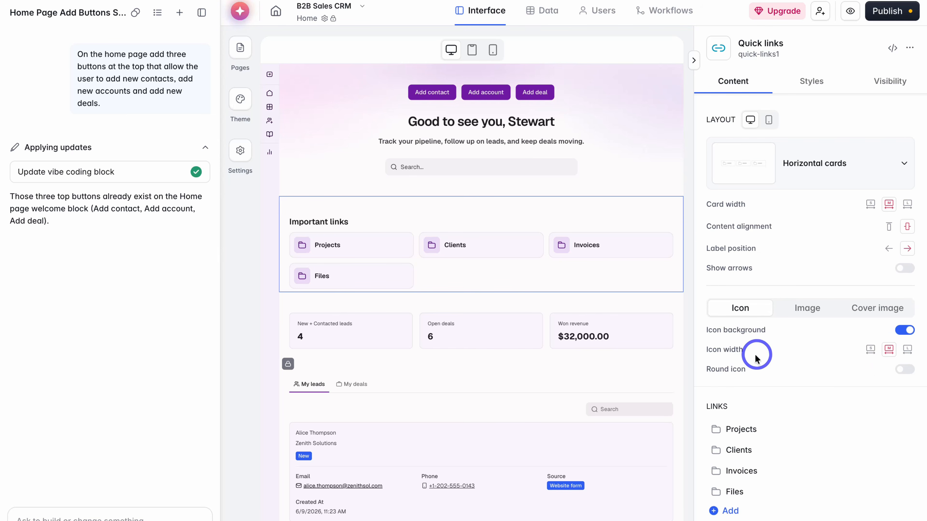
pyautogui.scroll(-1, 724, 347)
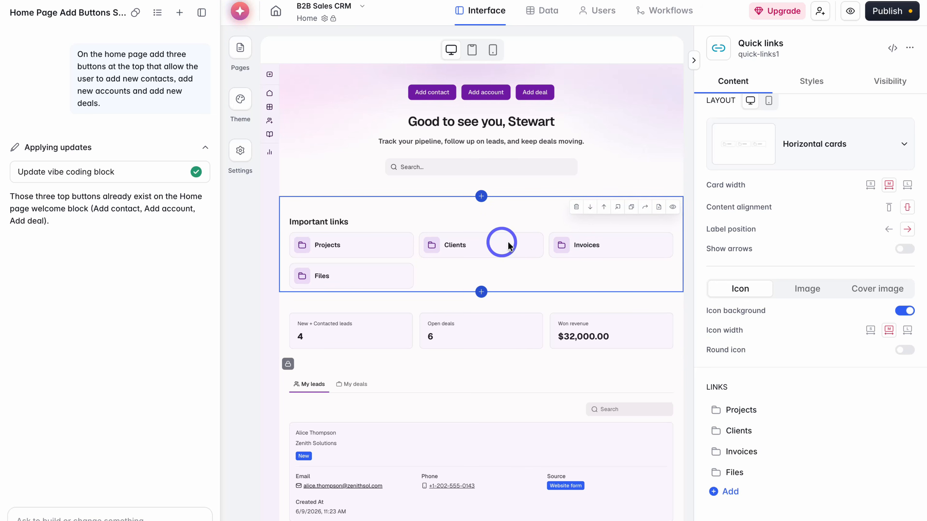
pyautogui.click(773, 414)
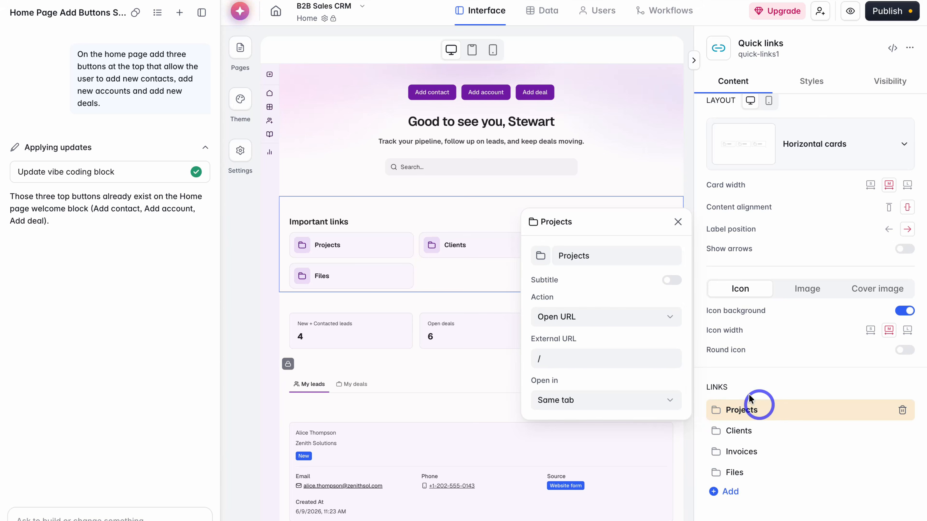
pyautogui.click(606, 256)
pyautogui.doubleClick(574, 255)
pyautogui.write('Deals')
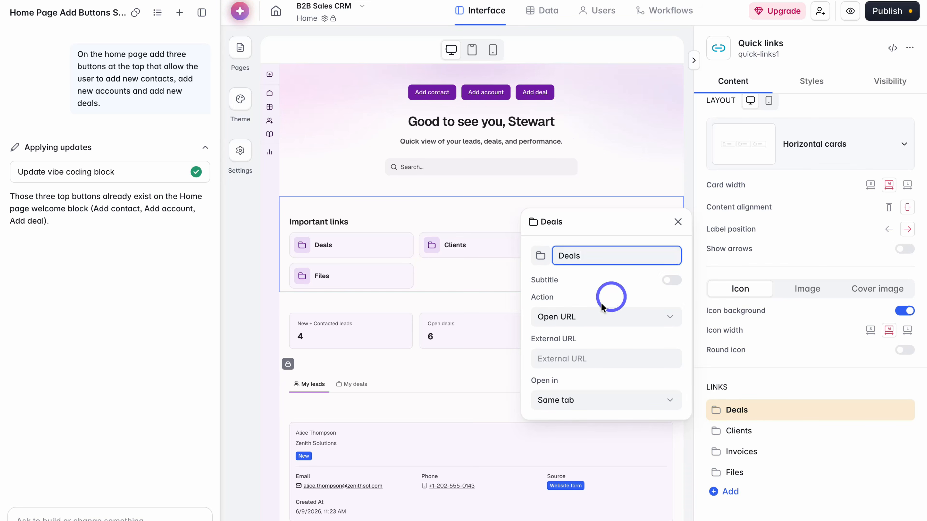
pyautogui.click(611, 317)
pyautogui.click(602, 343)
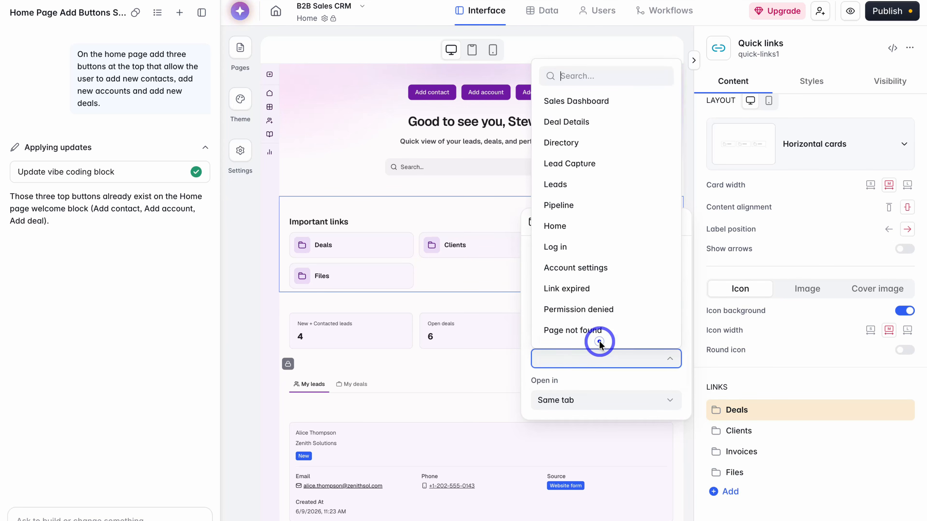
pyautogui.click(559, 205)
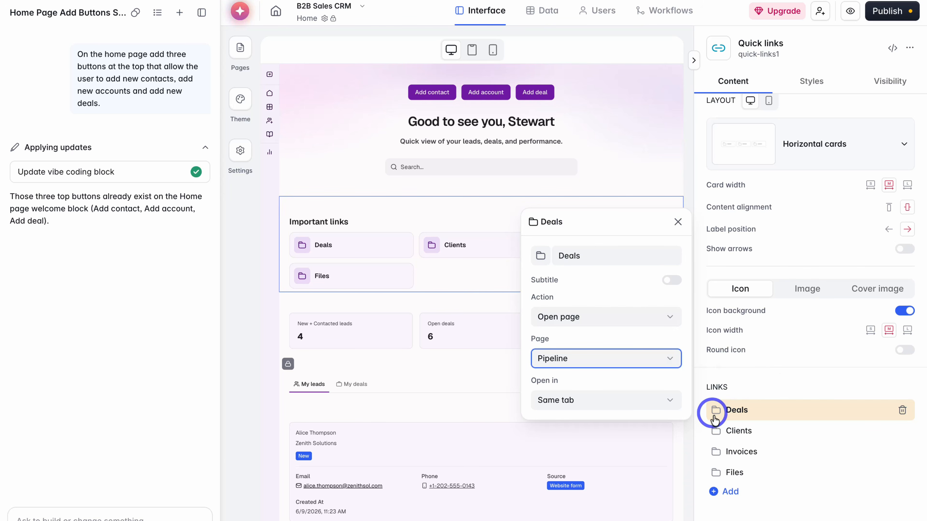
# - Rename the Clients quick link to Leads, set it to open the Leads page, and open the Files link
pyautogui.click(776, 435)
pyautogui.moveTo(603, 276); pyautogui.dragTo(555, 276)
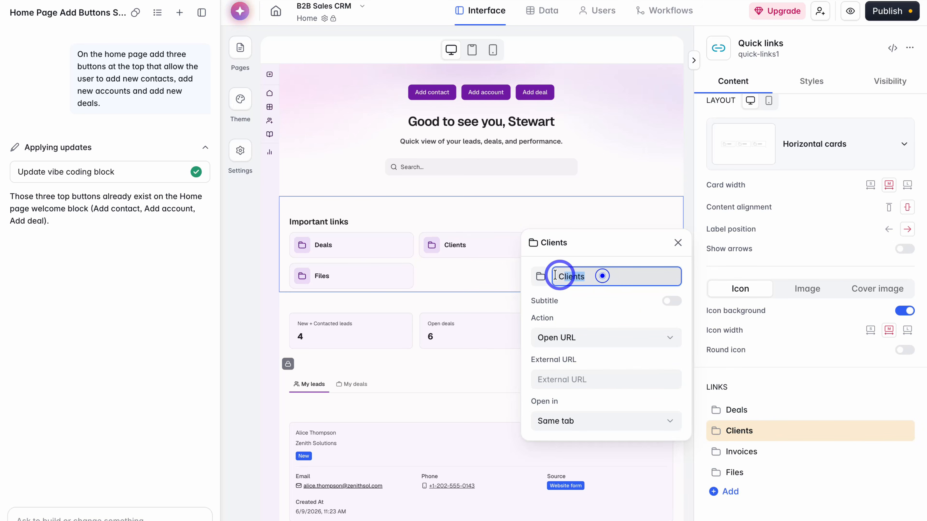
pyautogui.write('Leads')
pyautogui.click(600, 341)
pyautogui.click(610, 363)
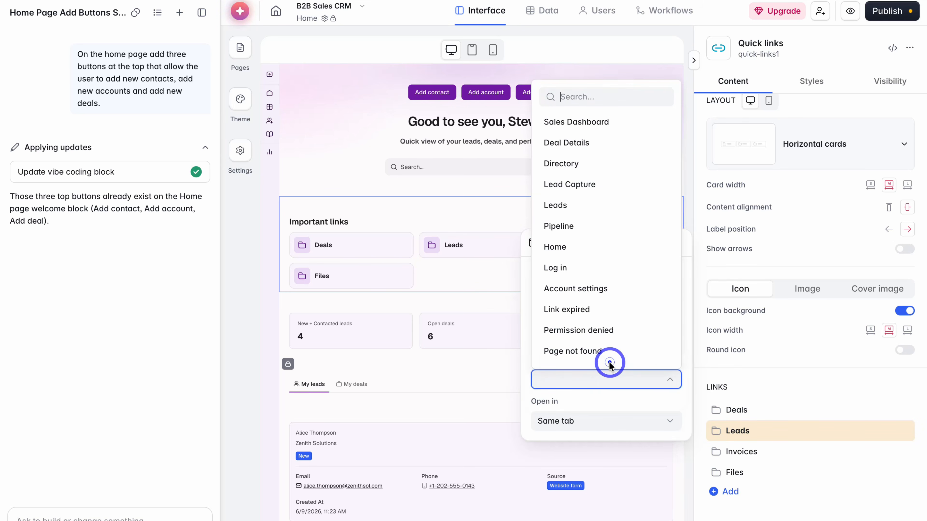
pyautogui.click(569, 205)
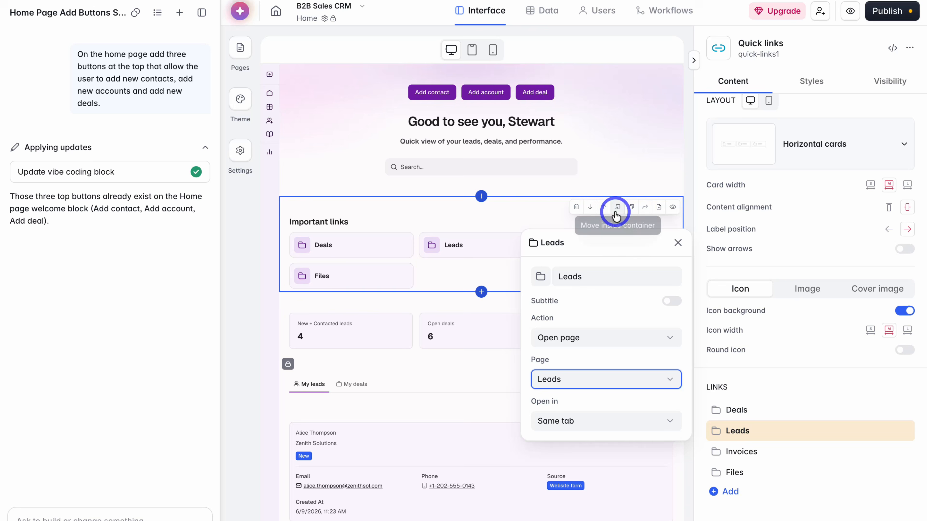
pyautogui.click(807, 479)
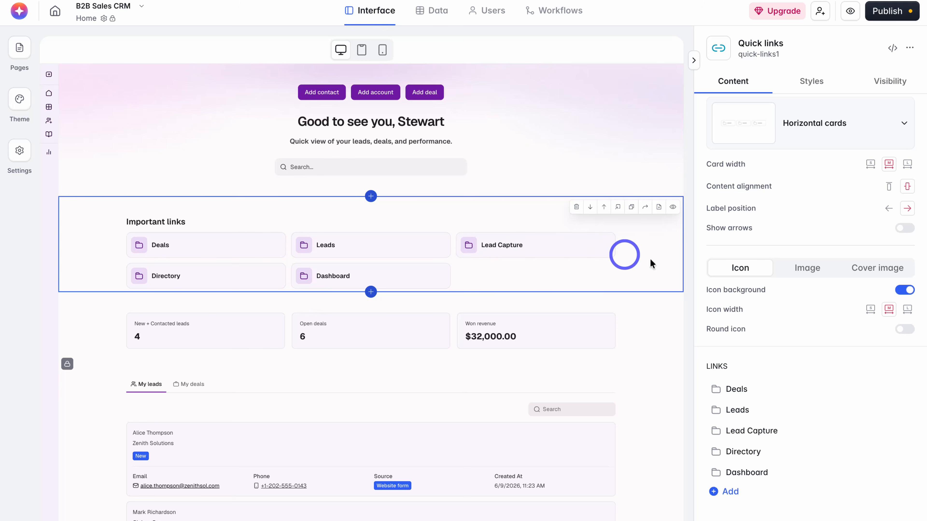
# - Review the Quick Links block's style options and visibility settings, keeping it visible to Everyone
pyautogui.scroll(5, 804, 292)
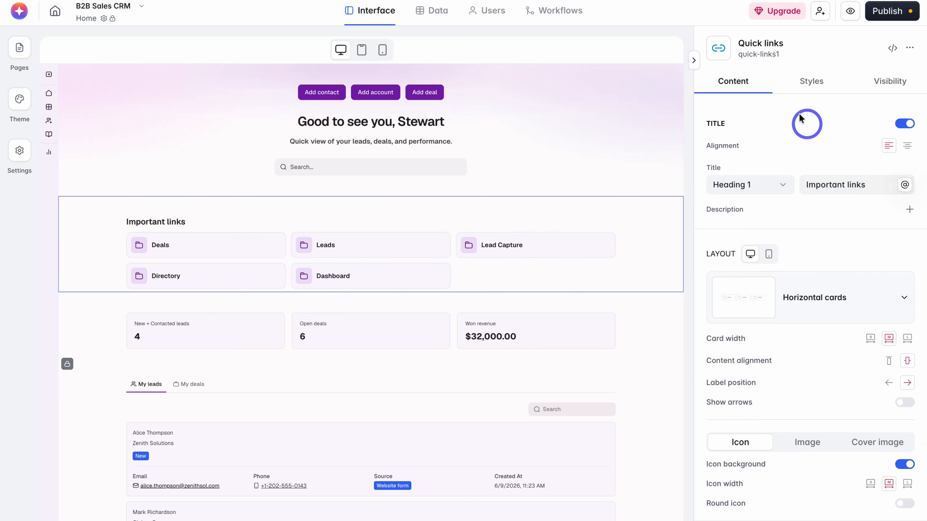
pyautogui.click(812, 81)
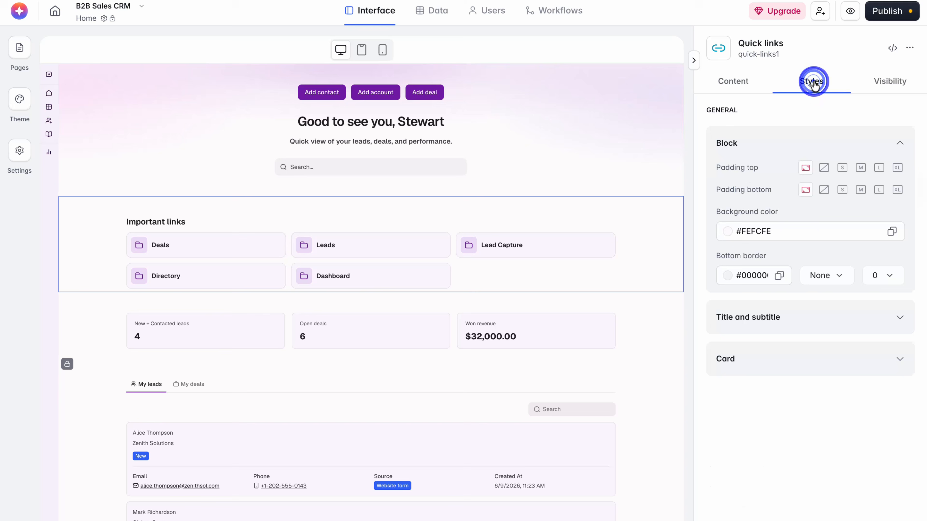
pyautogui.click(893, 83)
pyautogui.click(848, 149)
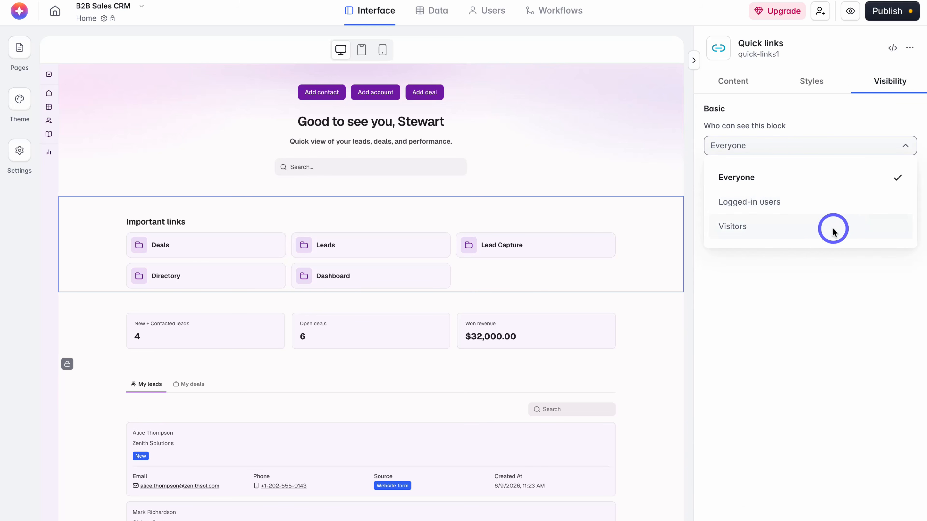
pyautogui.click(835, 178)
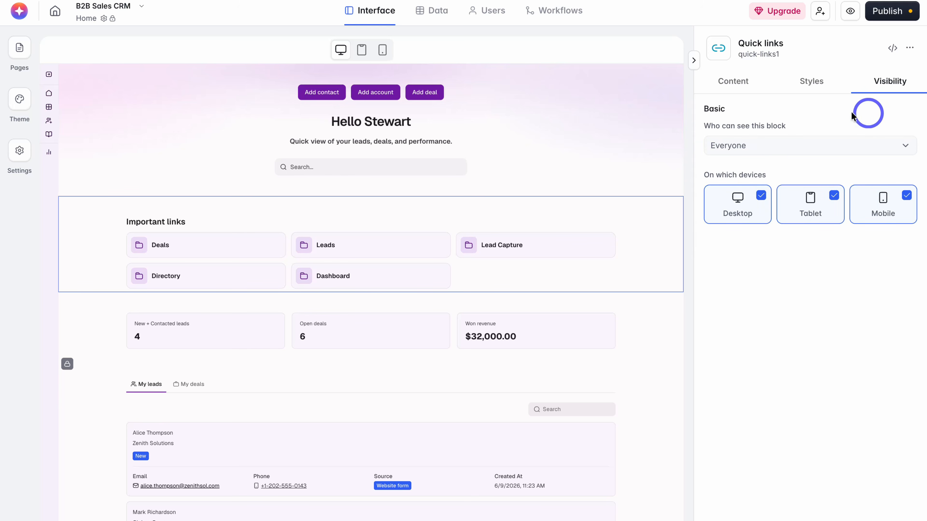
# - Create a new app page named Invoices with the URL /invoices
pyautogui.click(23, 52)
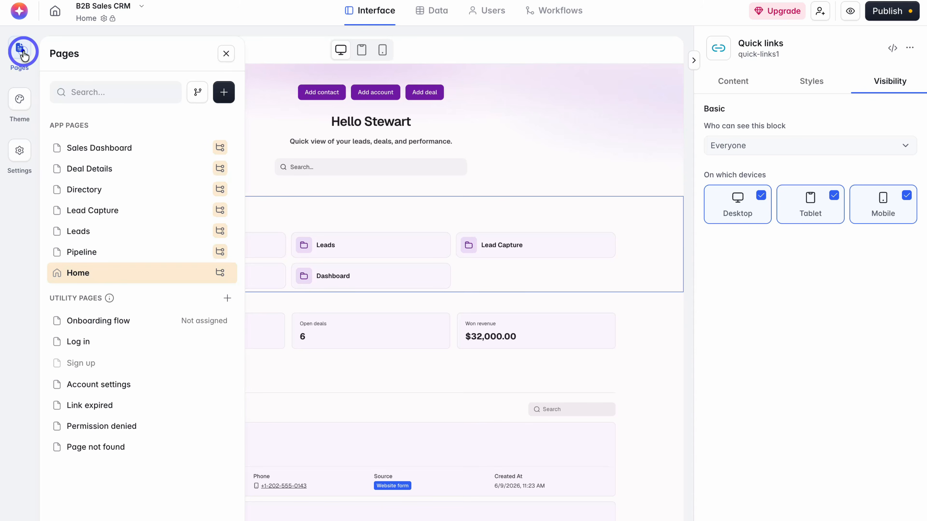
pyautogui.click(224, 92)
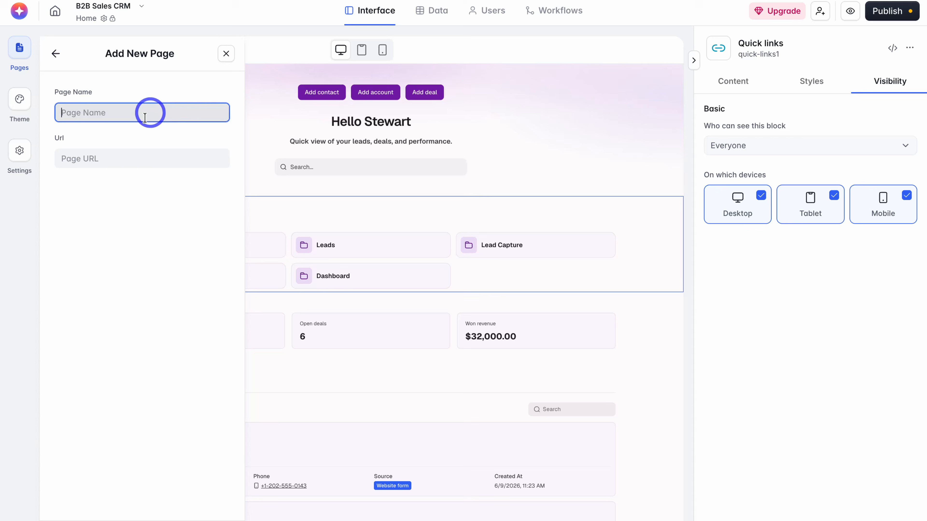
pyautogui.write('Invoices')
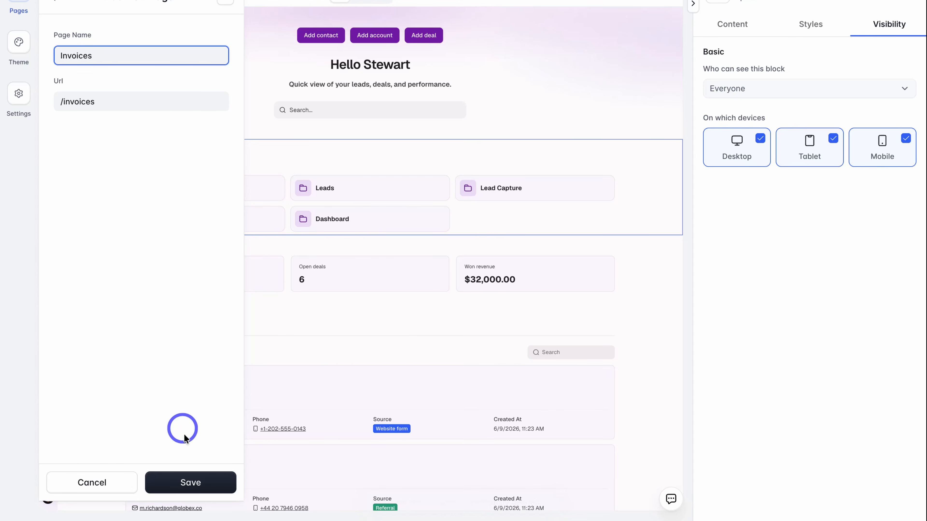
pyautogui.click(190, 482)
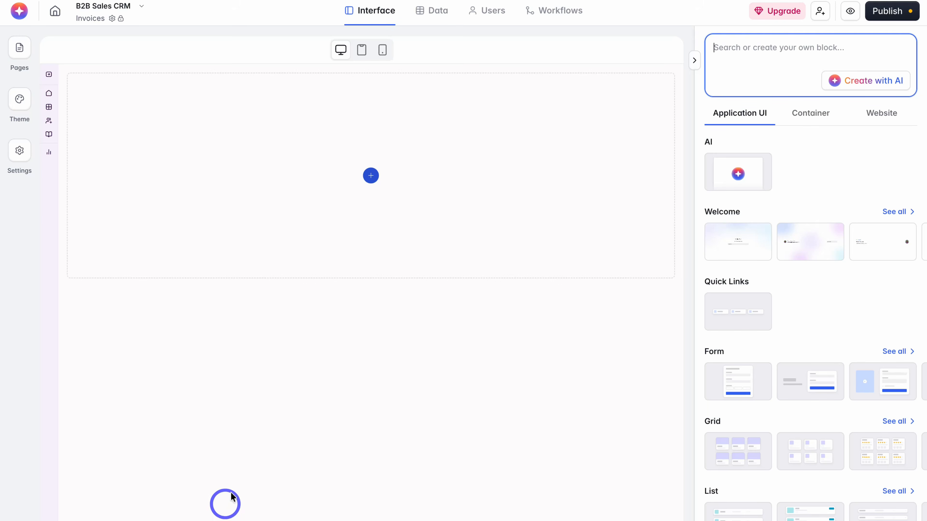
# - Send the AI builder its suggested prompt for an Invoices list with actions and agree to creating a new Invoices table
pyautogui.click(14, 16)
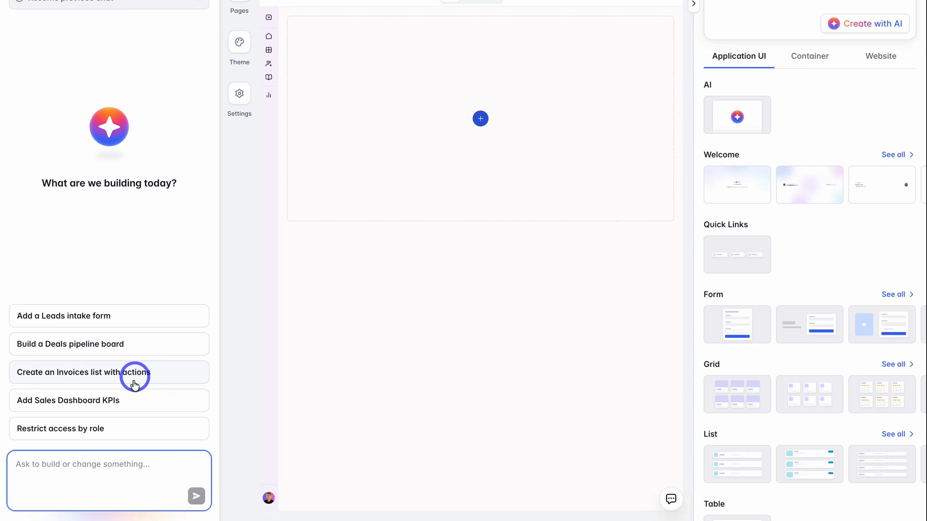
pyautogui.click(172, 377)
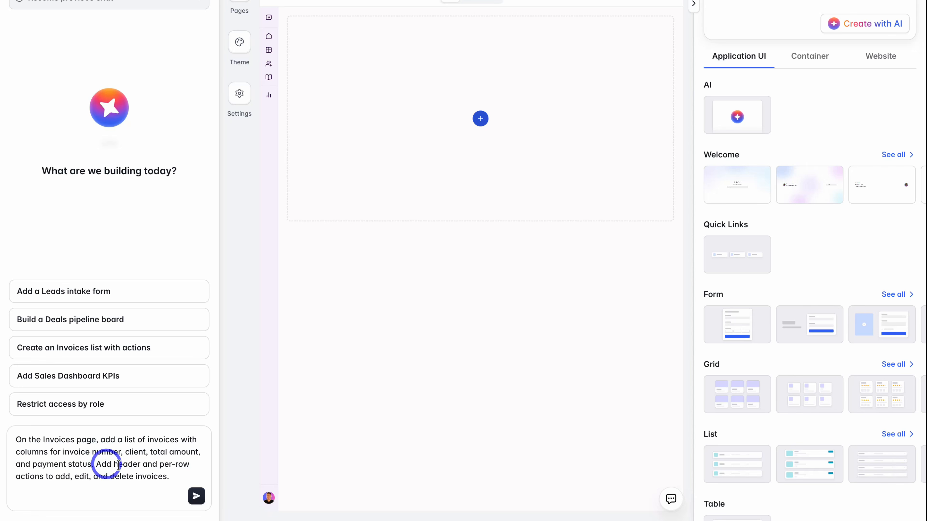
pyautogui.click(197, 496)
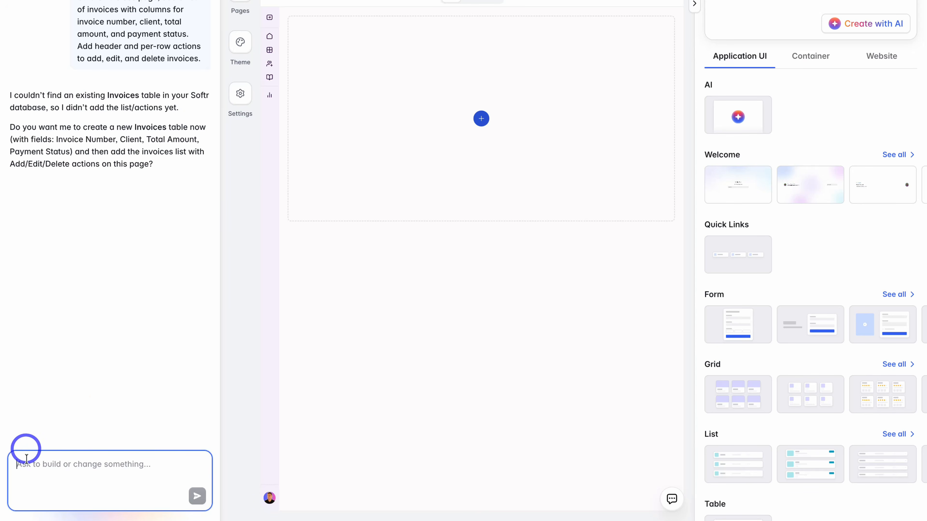
pyautogui.write('Y')
pyautogui.press('Return')
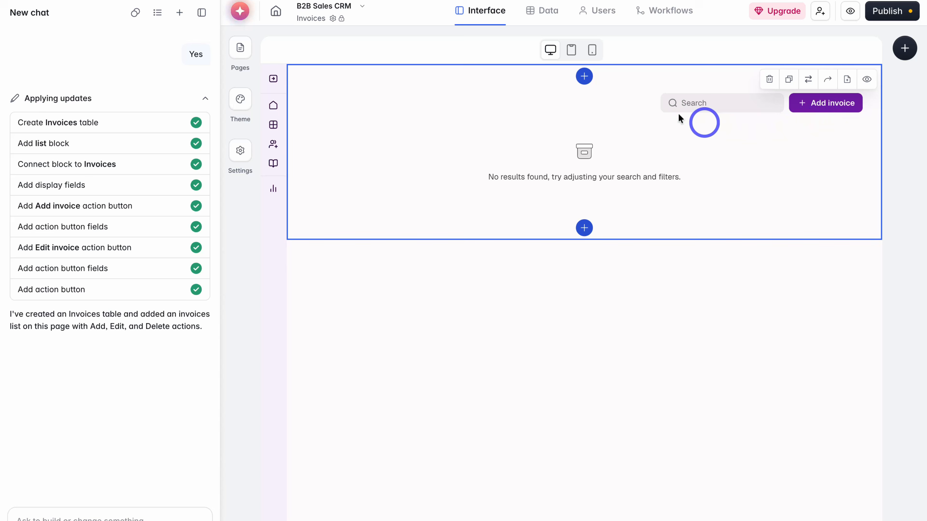
# - Add a related record field named Services to the Invoices table in the app's database, linked to the Services table
pyautogui.click(551, 16)
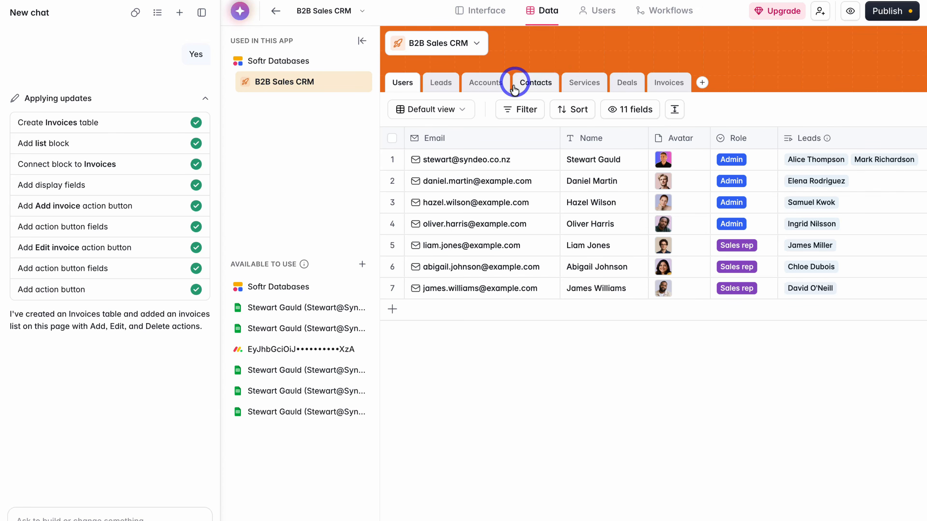
pyautogui.click(667, 87)
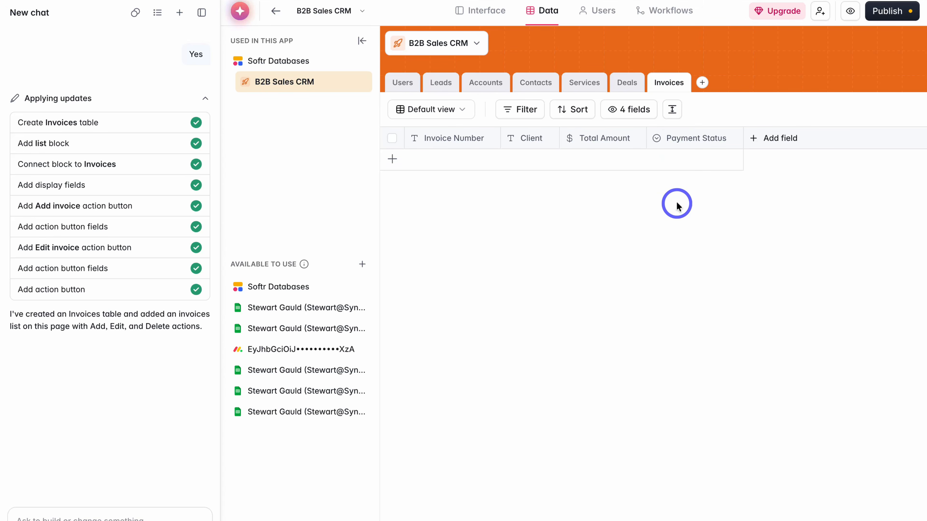
pyautogui.click(773, 141)
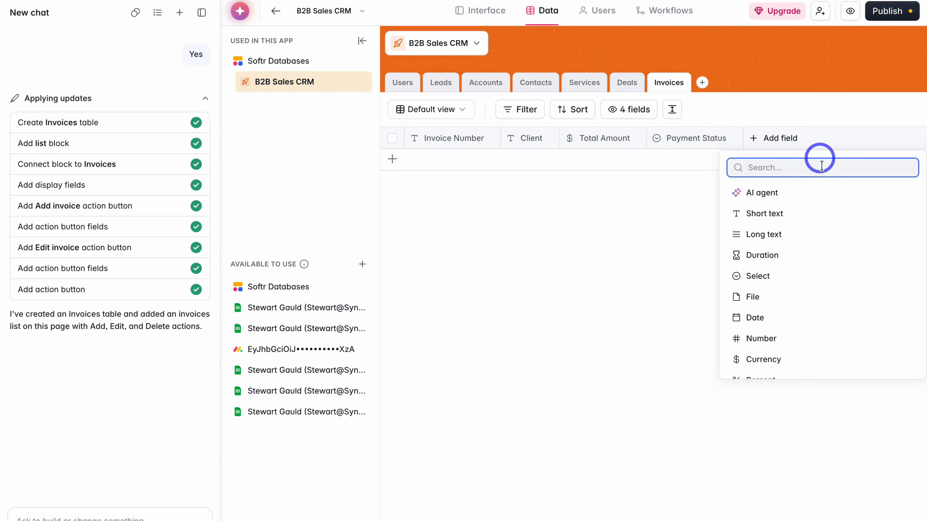
pyautogui.scroll(-3, 778, 226)
pyautogui.scroll(-5, 778, 227)
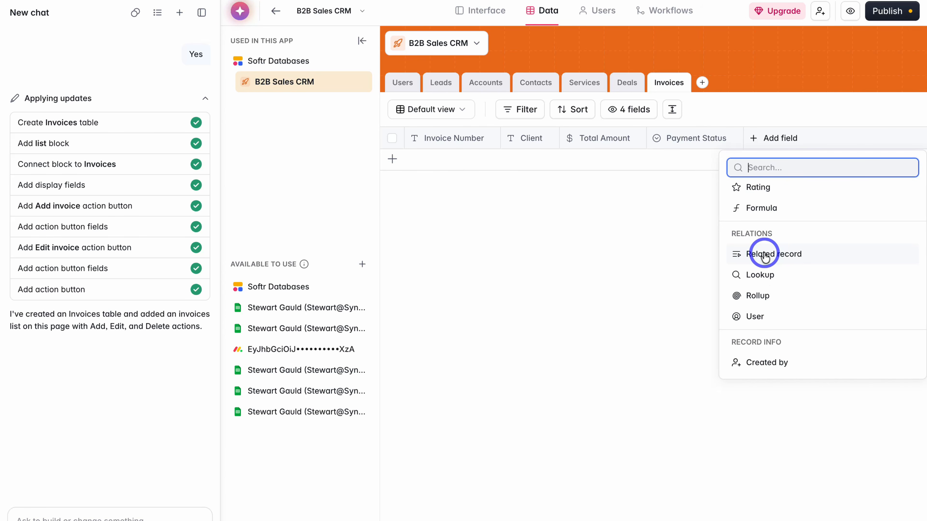
pyautogui.click(821, 254)
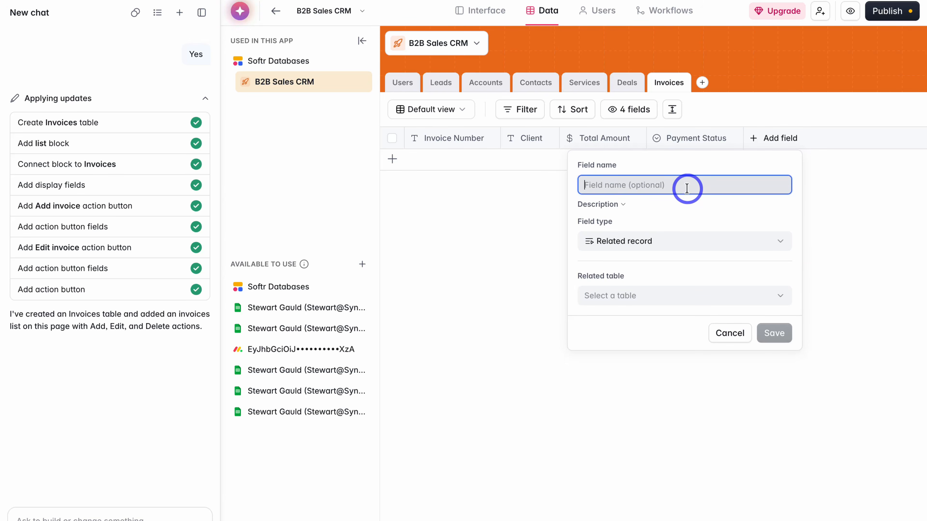
pyautogui.write('Services')
pyautogui.click(660, 294)
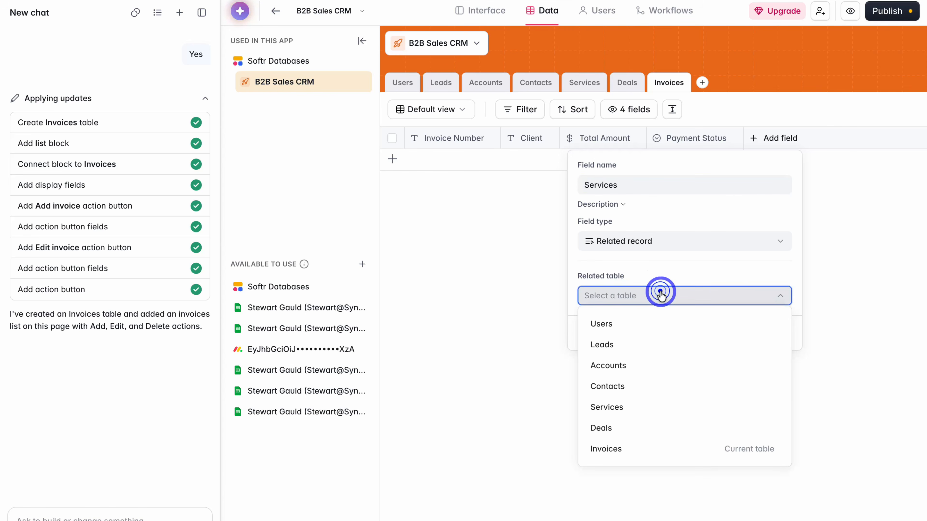
pyautogui.click(606, 406)
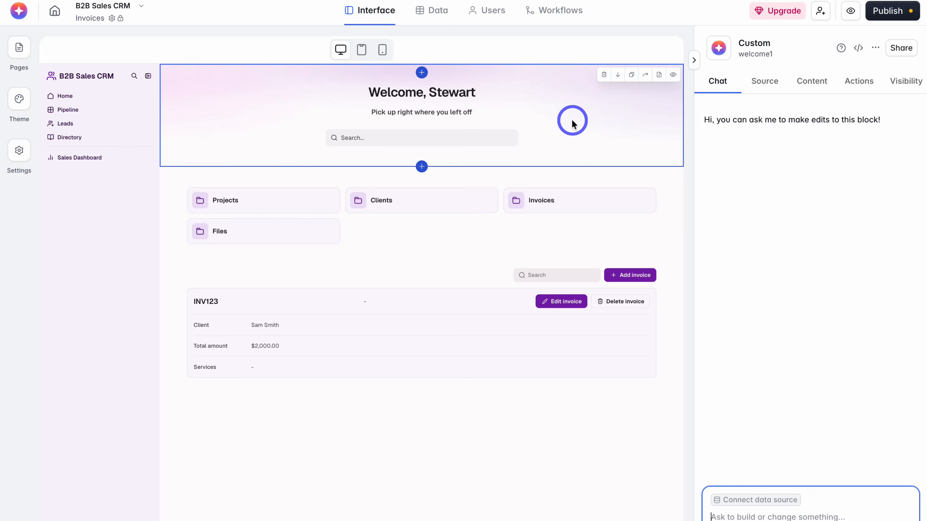
# - Include the Services field in the invoices list's Add invoice form and open that form in the app preview
pyautogui.click(472, 300)
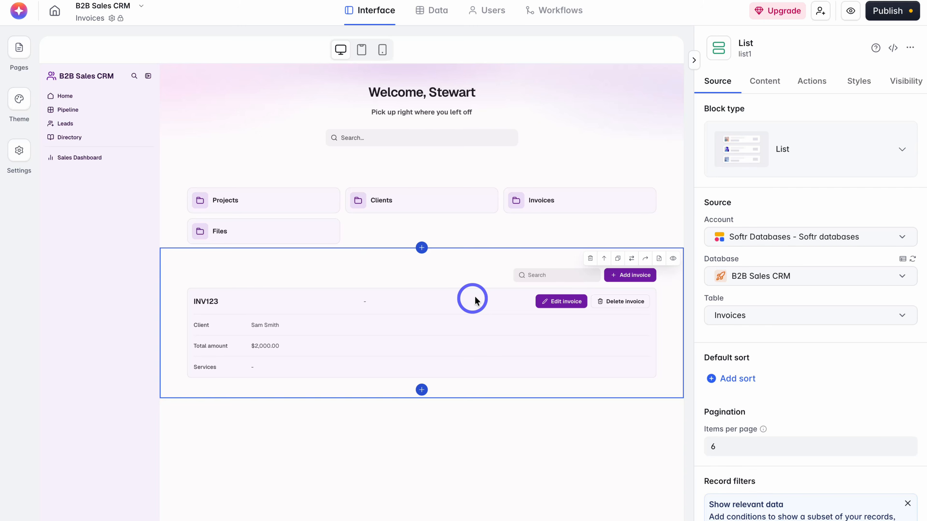
pyautogui.click(810, 83)
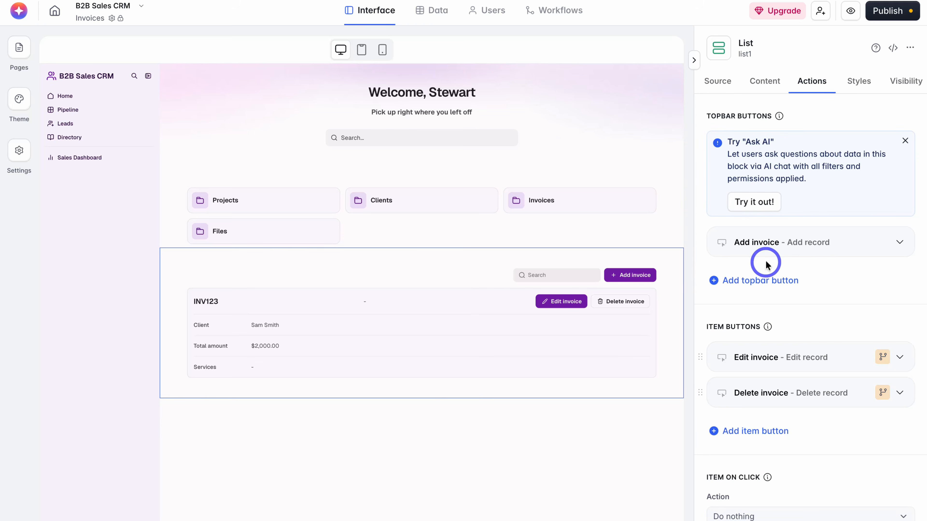
pyautogui.click(841, 241)
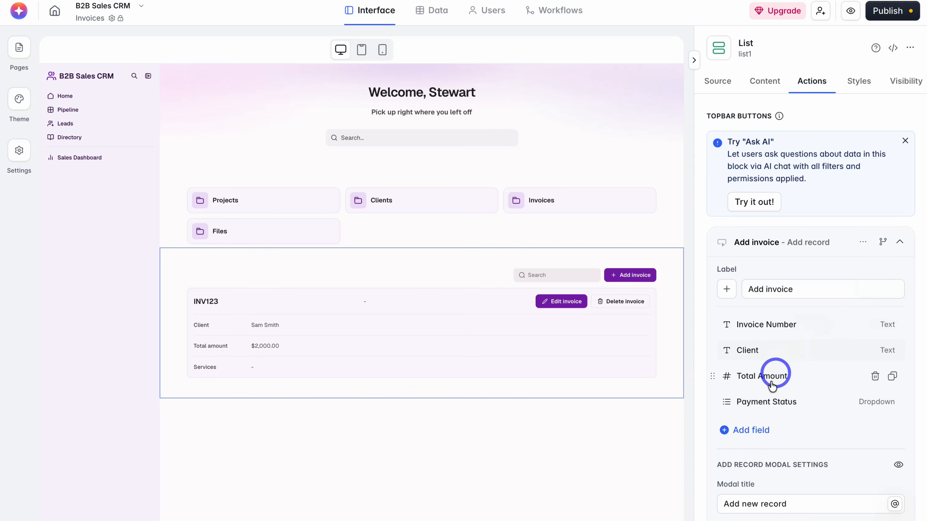
pyautogui.click(750, 429)
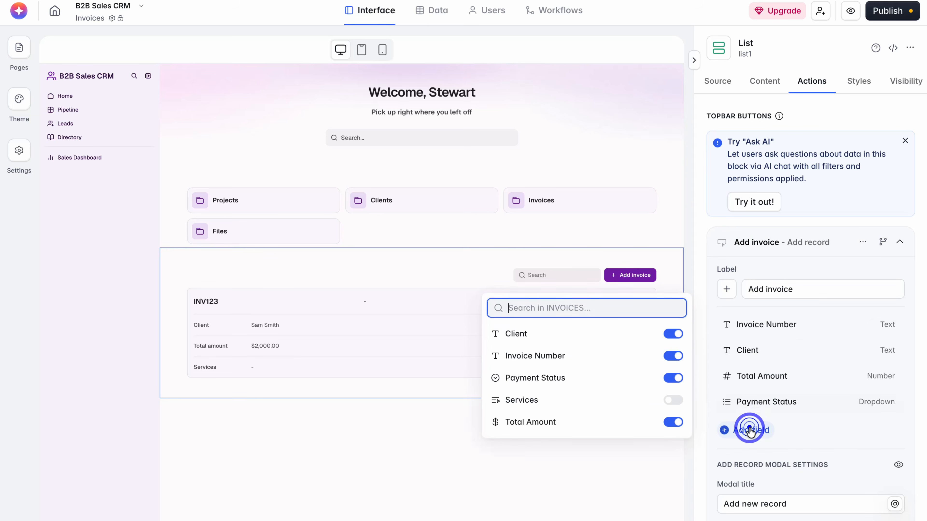
pyautogui.click(672, 402)
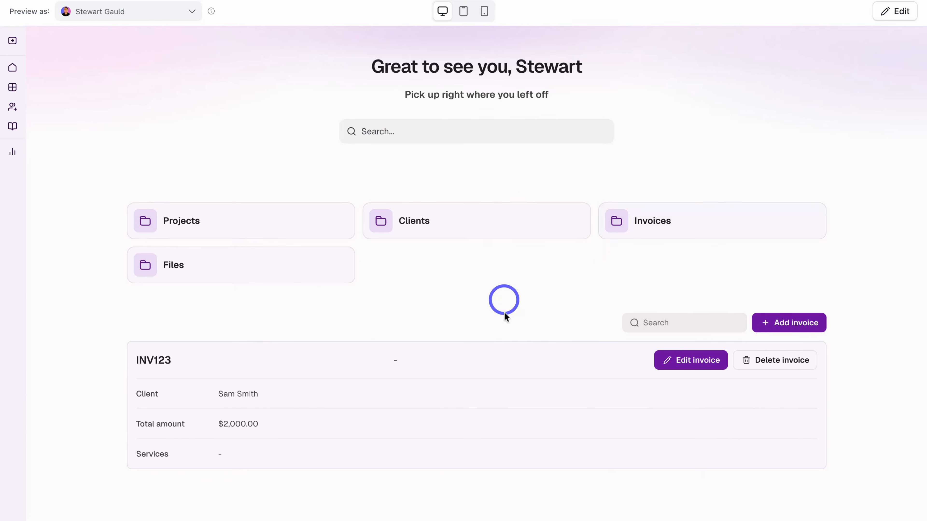
pyautogui.click(790, 326)
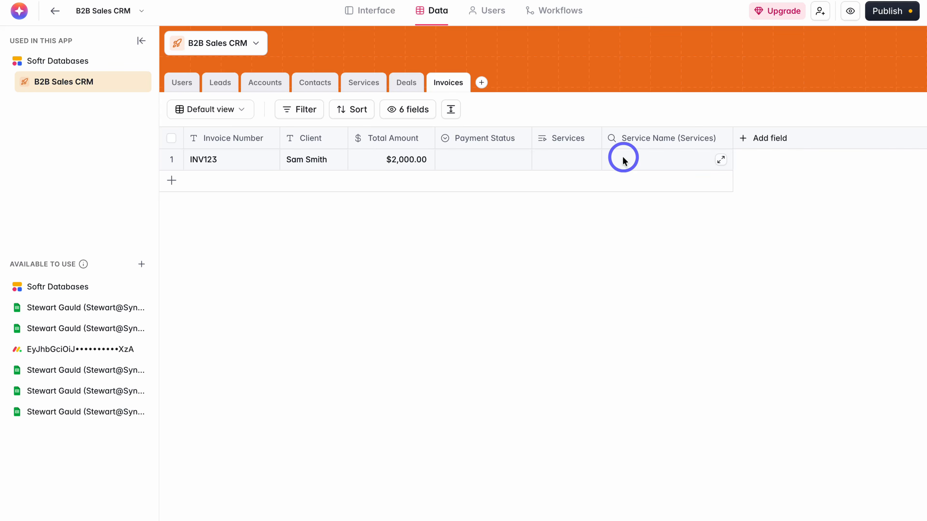
# - On the Invoices page, add the first Welcome block design above the invoices list and a Quick Links block between the two
pyautogui.click(371, 15)
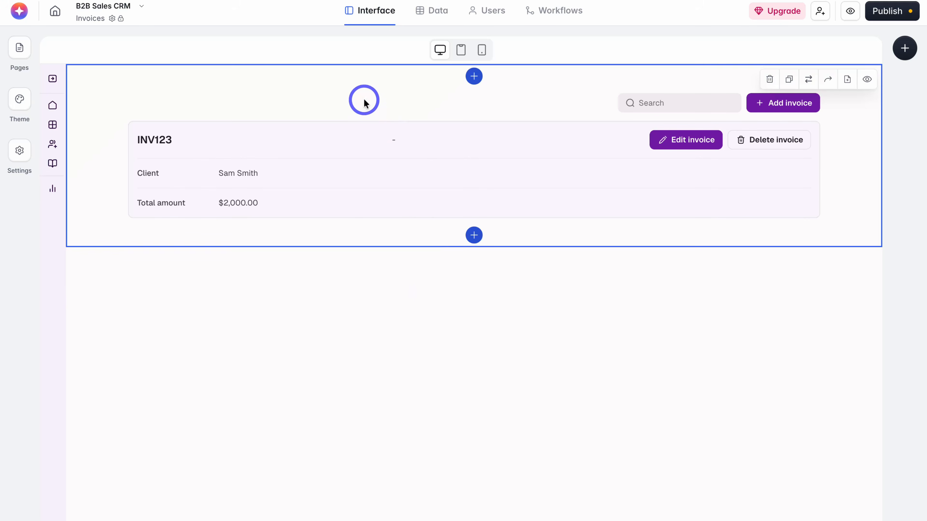
pyautogui.click(420, 310)
pyautogui.moveTo(423, 204)
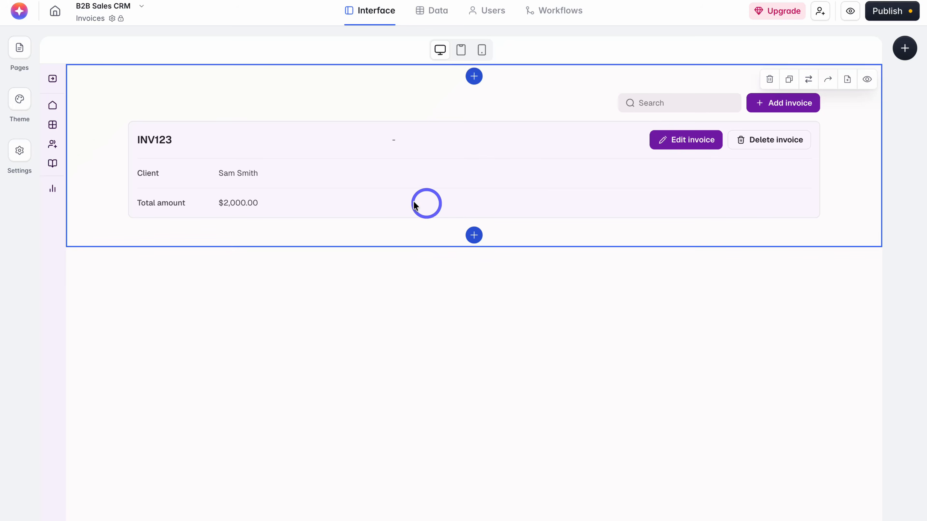
pyautogui.click(473, 76)
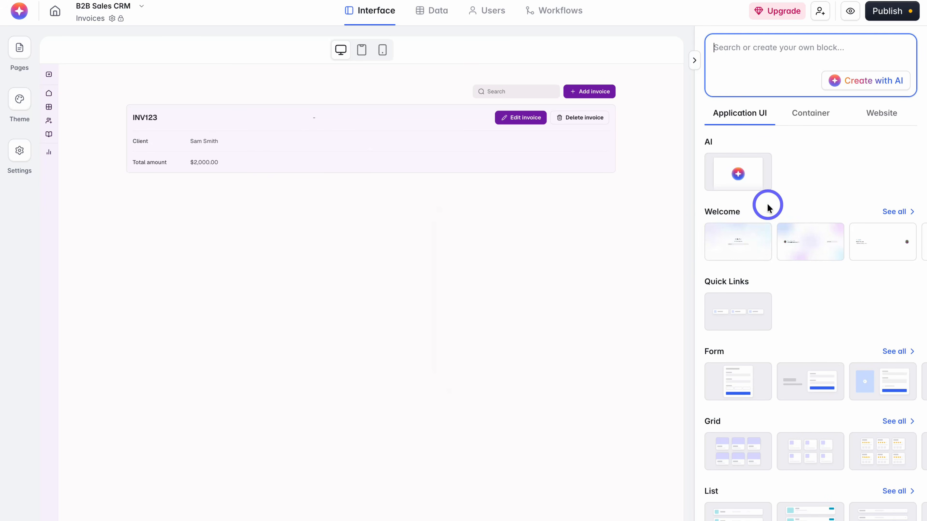
pyautogui.click(753, 243)
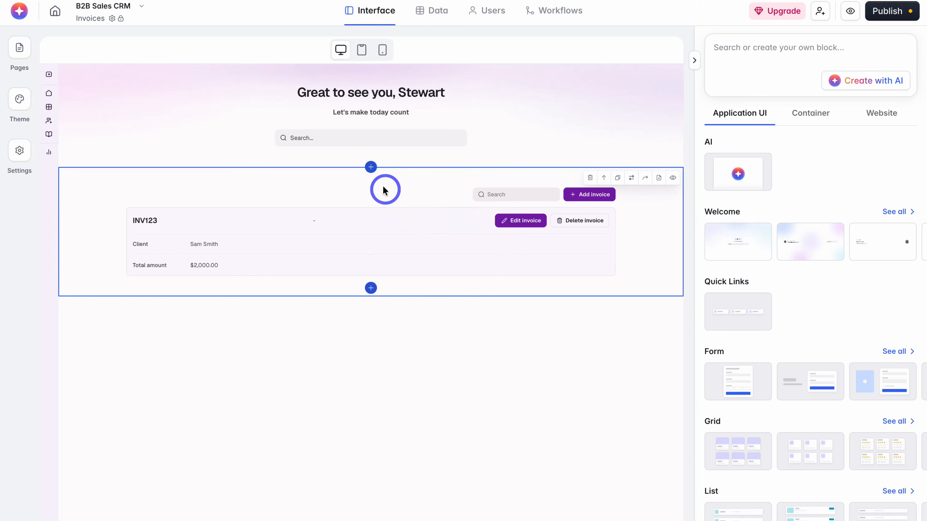
pyautogui.click(371, 168)
pyautogui.click(729, 303)
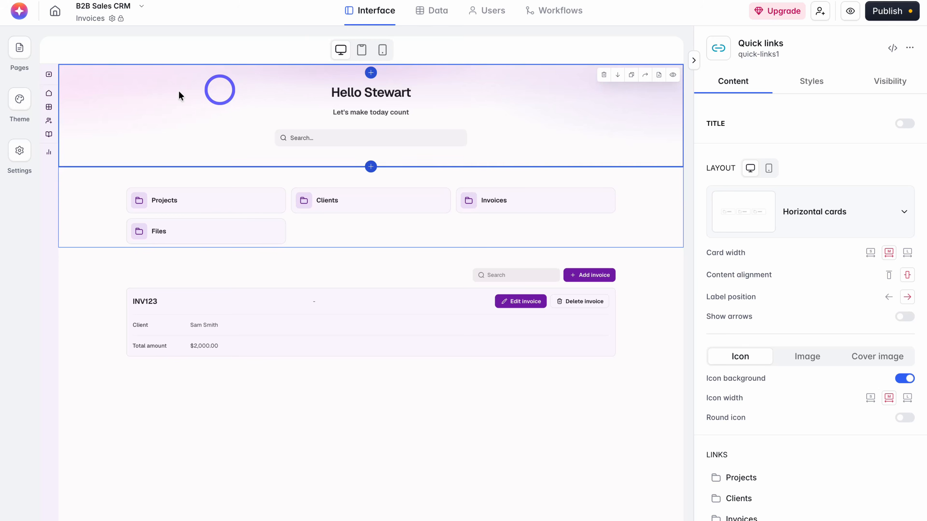
# - Look through the app's pages, theme options and settings categories, and return to the Invoices page
pyautogui.click(19, 50)
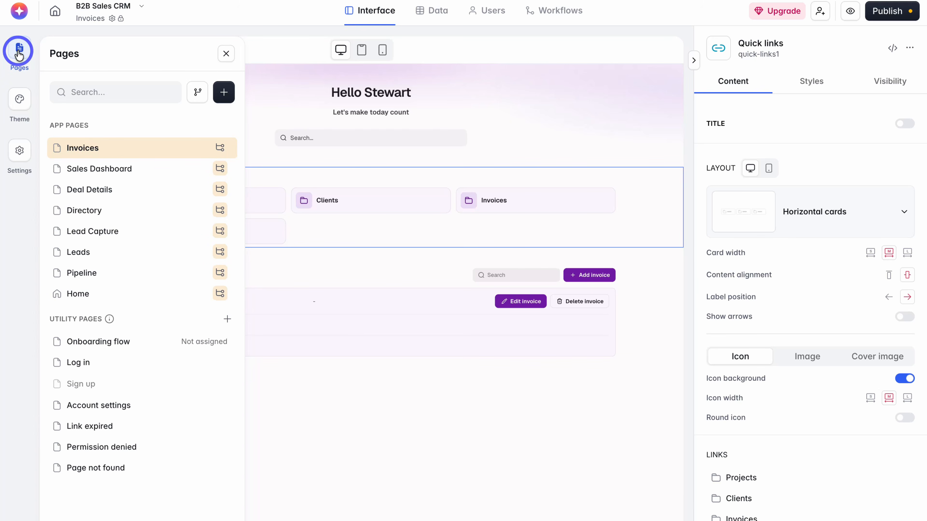
pyautogui.click(19, 100)
pyautogui.click(19, 154)
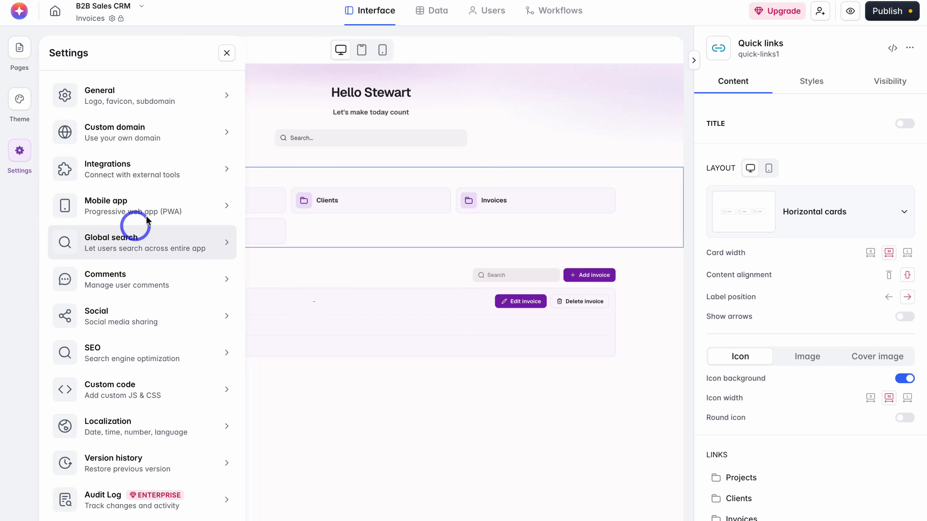
pyautogui.click(226, 55)
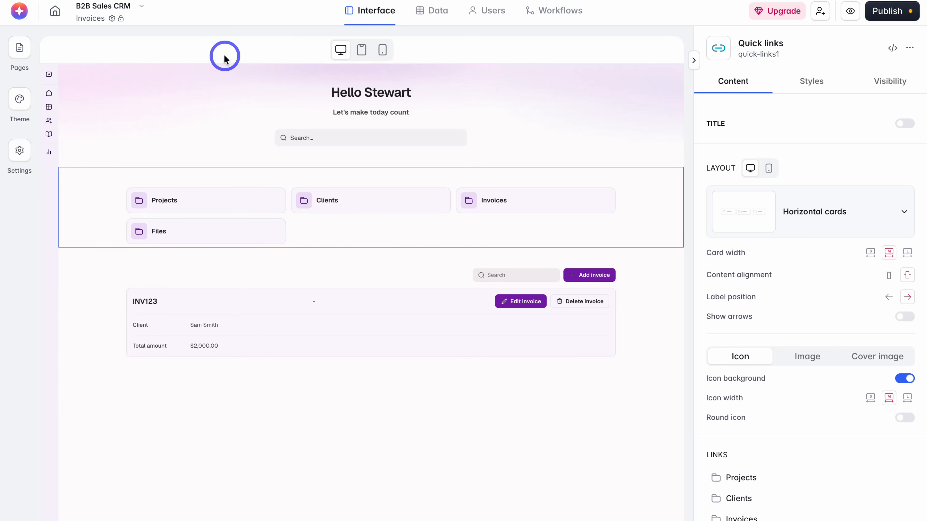